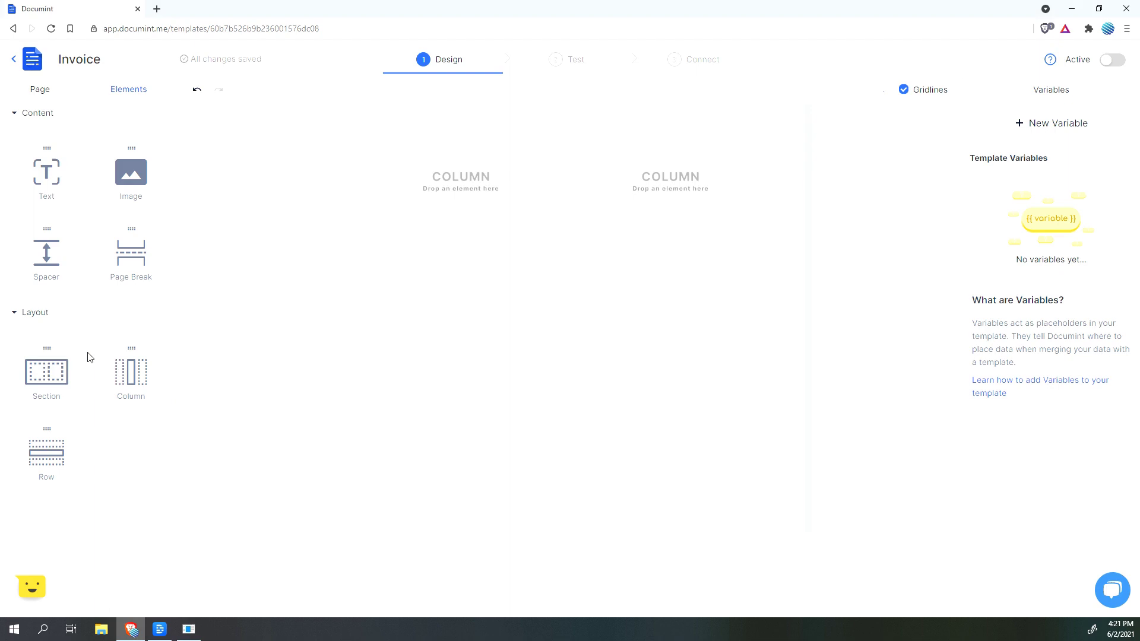
Step: Add a two-column section below the existing one and move its left column between the two columns of the top section
drag(67, 363, 508, 296)
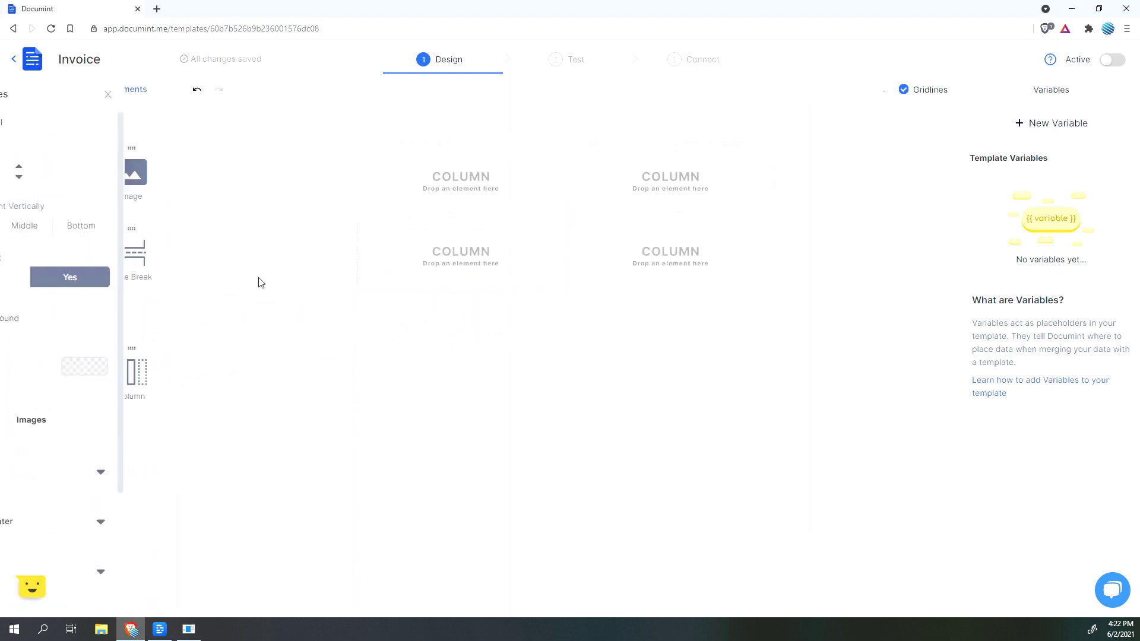
click(400, 267)
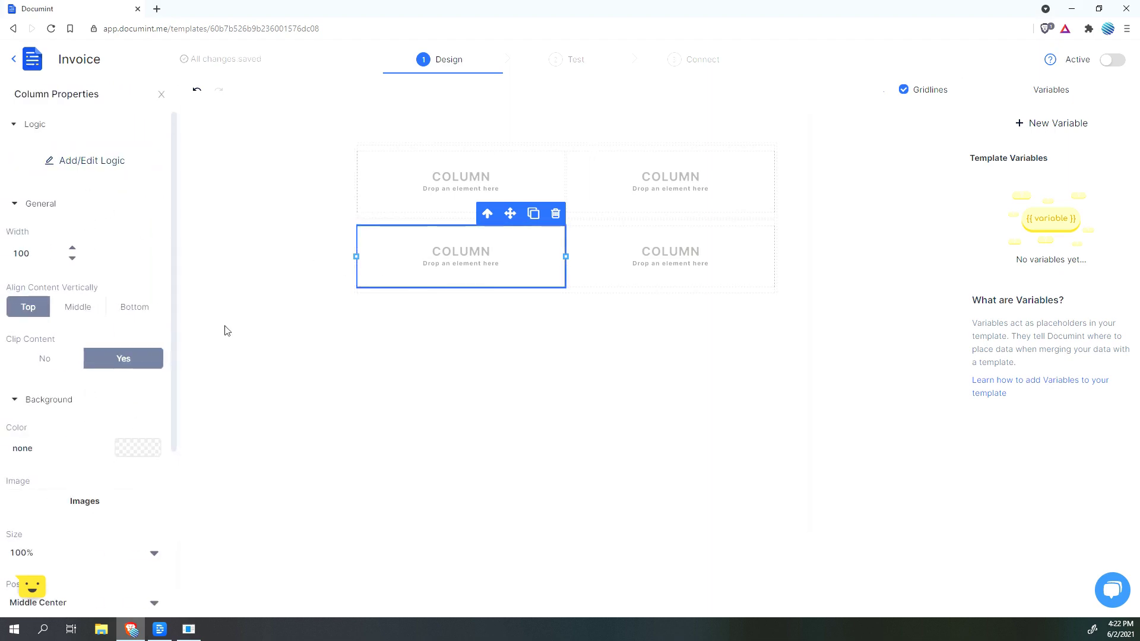
click(487, 215)
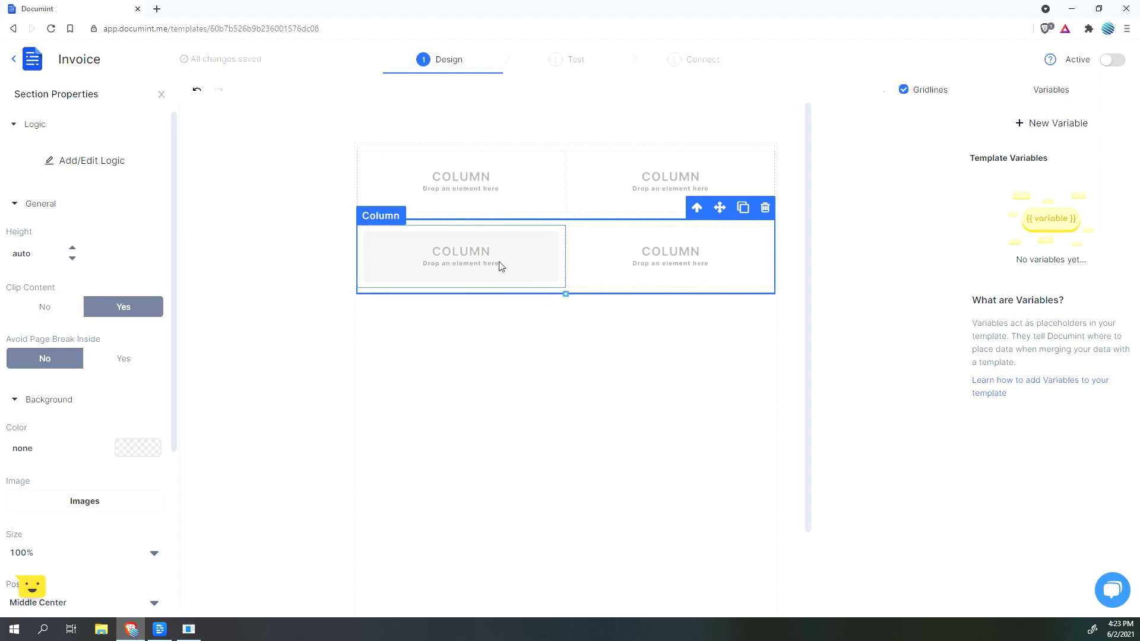
click(419, 245)
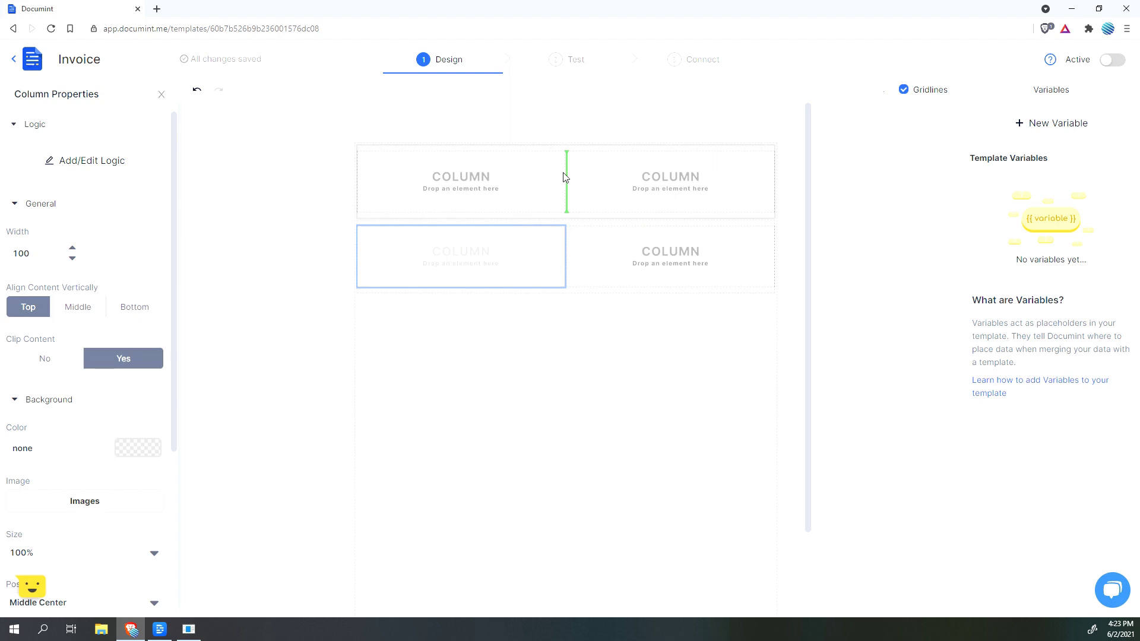
drag(564, 177, 565, 178)
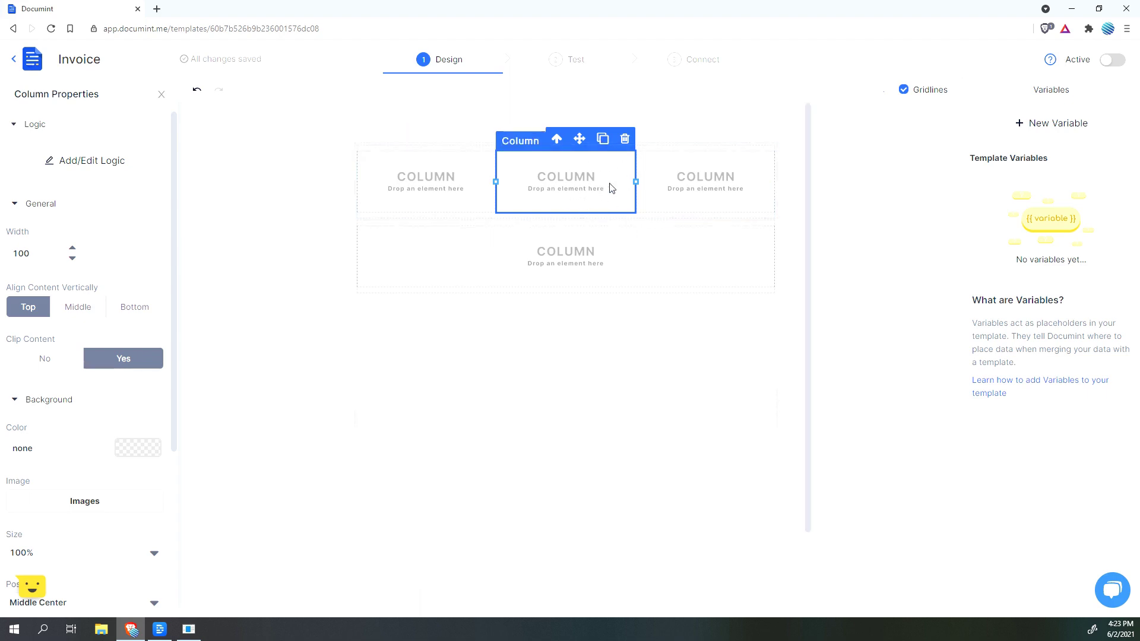
Step: Duplicate the single-column section and the three-column section above it
click(618, 225)
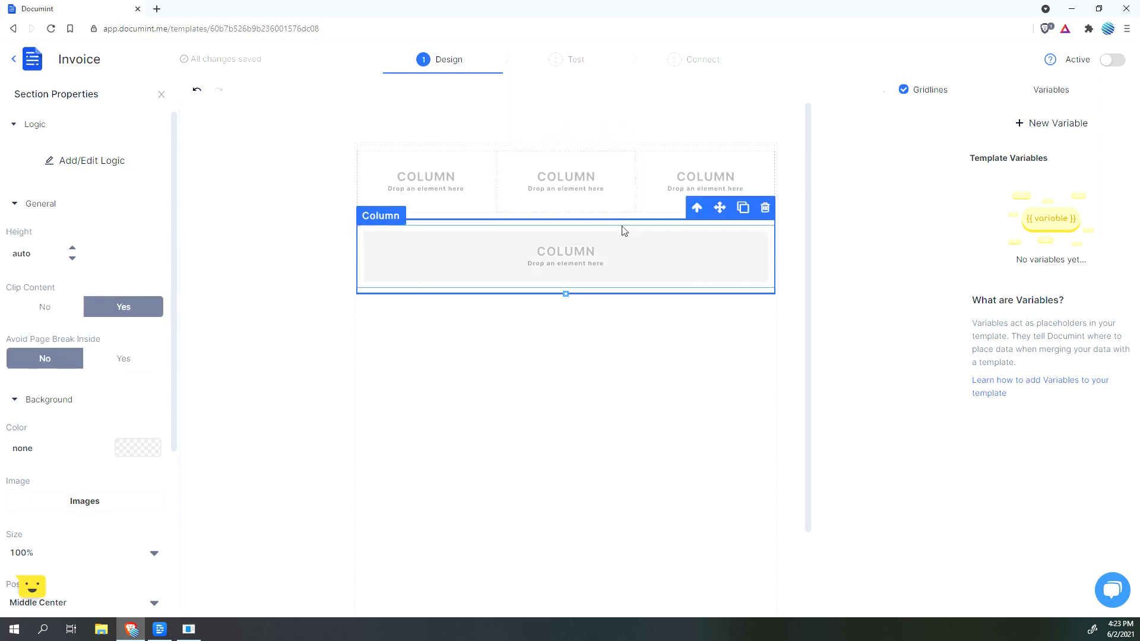
click(743, 210)
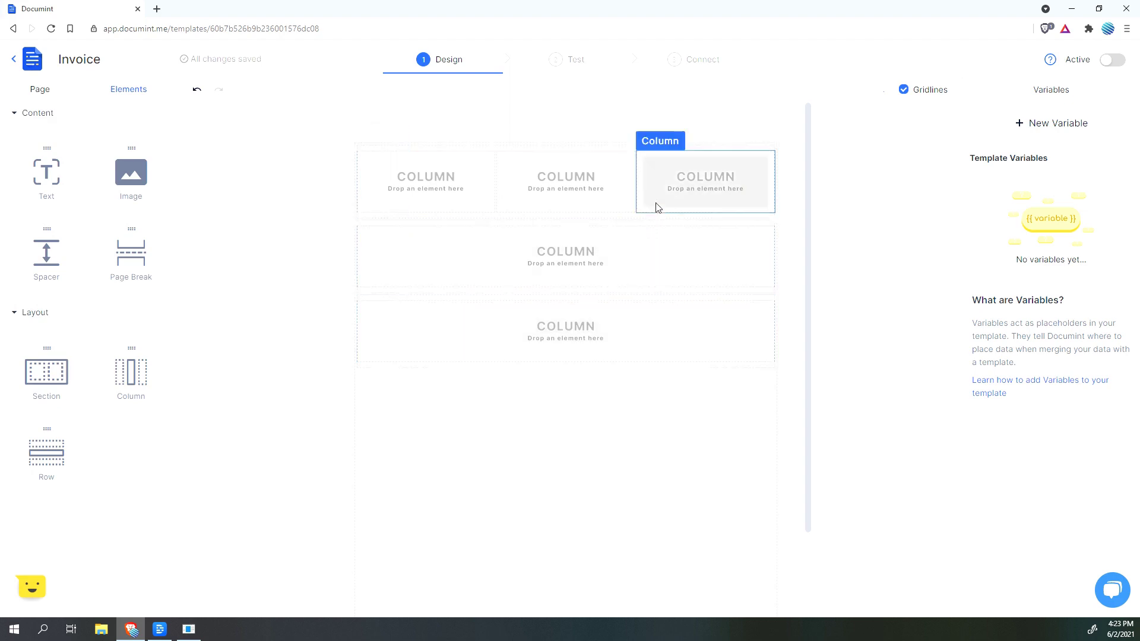
click(659, 219)
click(743, 140)
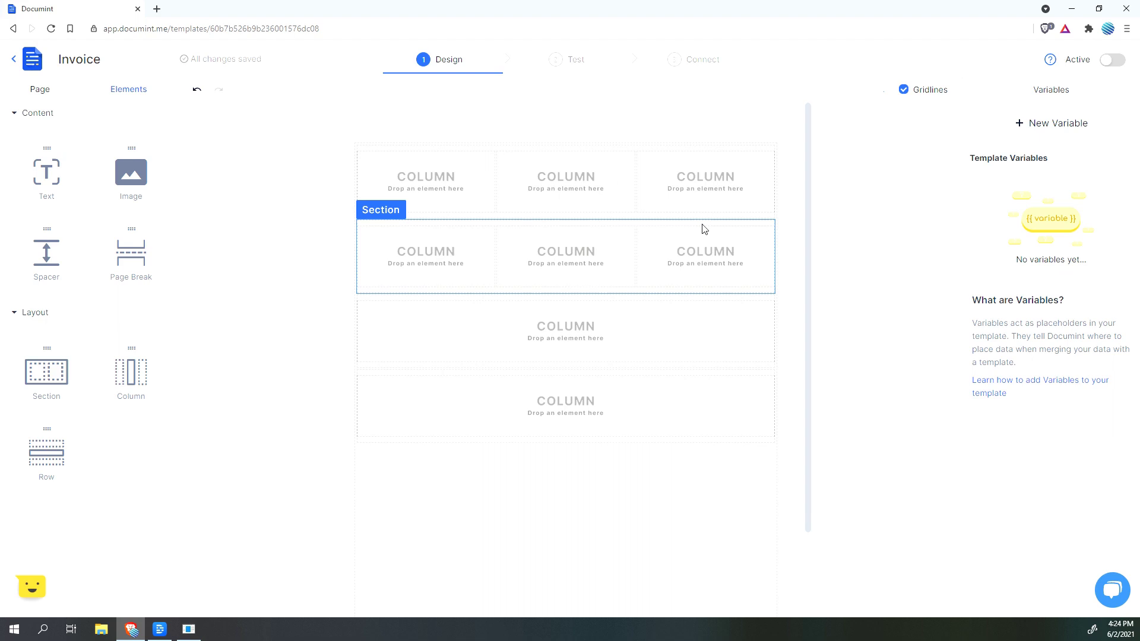
Step: Delete the second three-column section and the extra single-column section directly below it
click(704, 229)
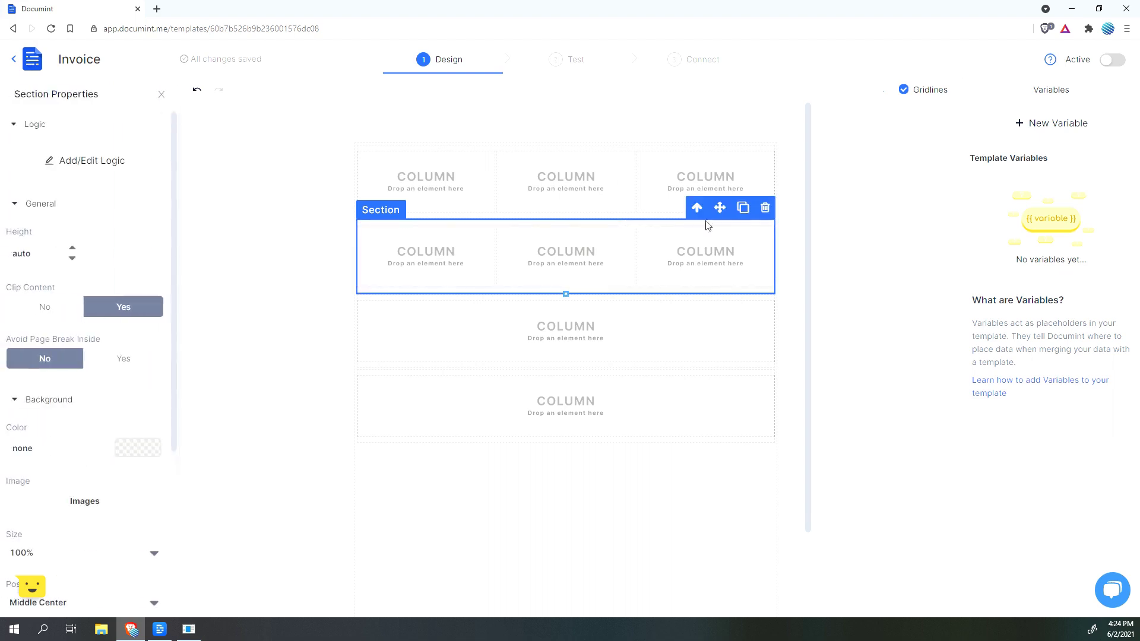
click(765, 209)
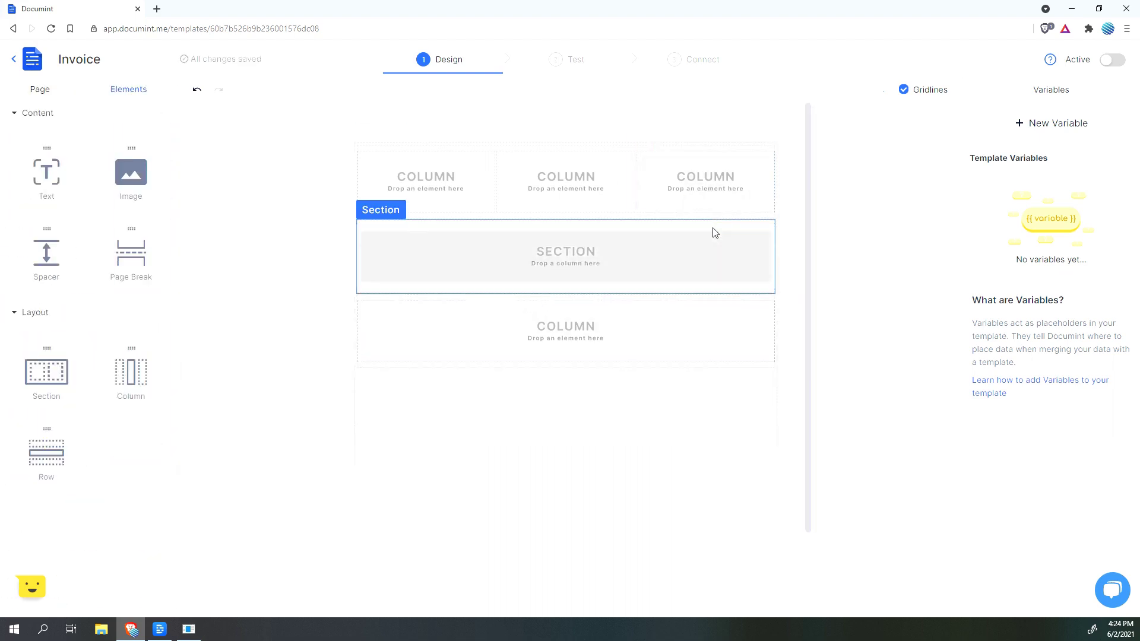
click(649, 249)
click(765, 209)
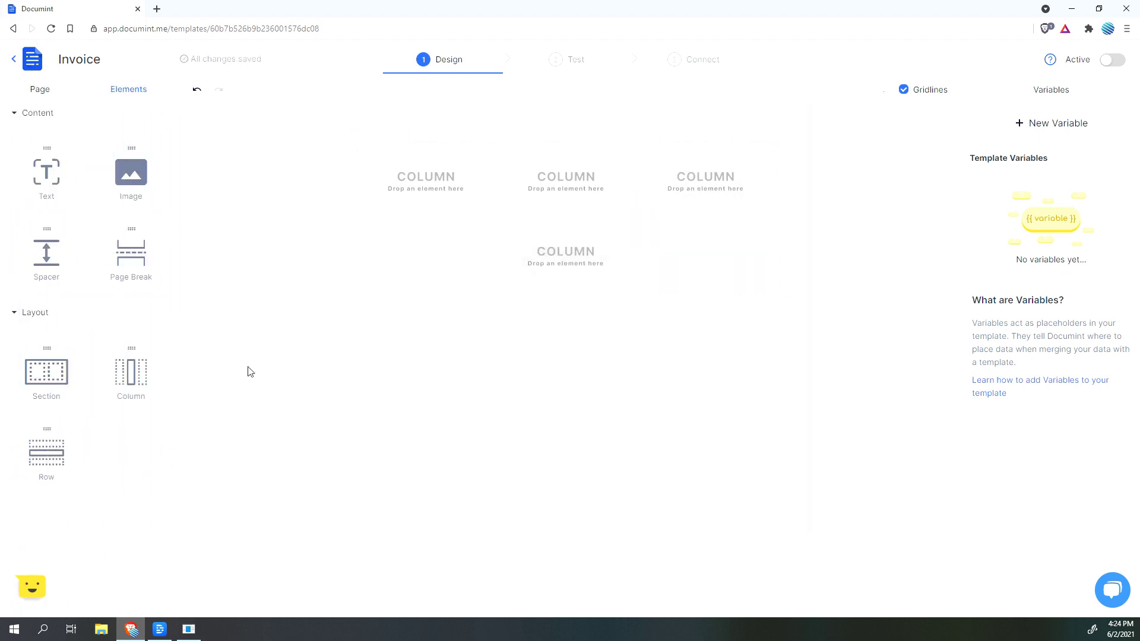
Step: Add a new section below the single-column section and insert a third column between its two columns
drag(48, 373, 117, 363)
drag(46, 371, 542, 351)
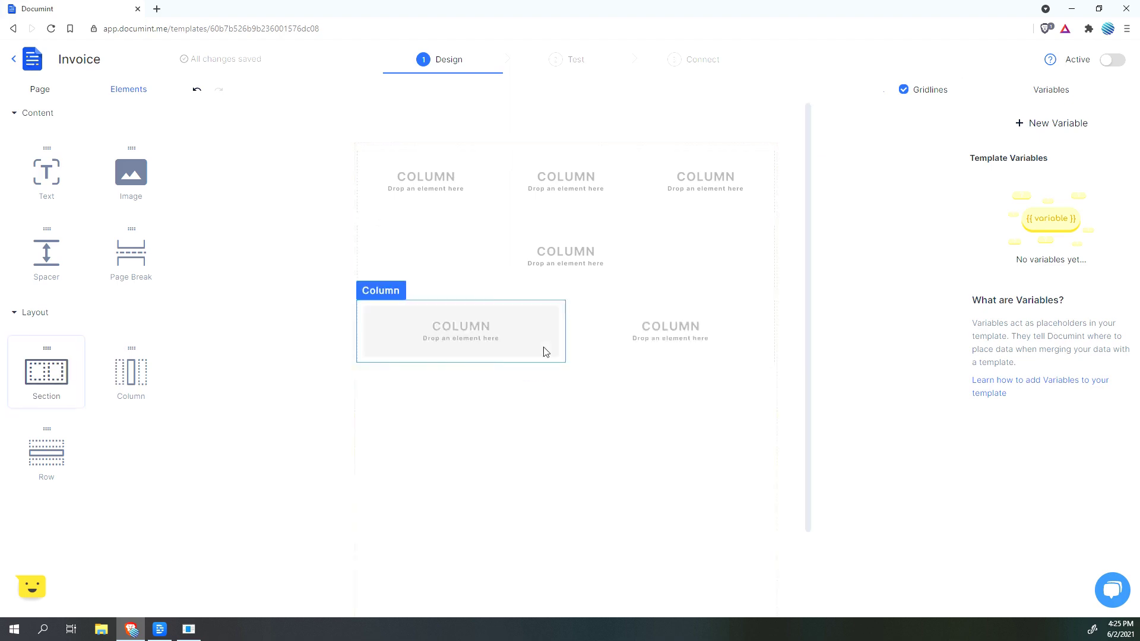
click(473, 400)
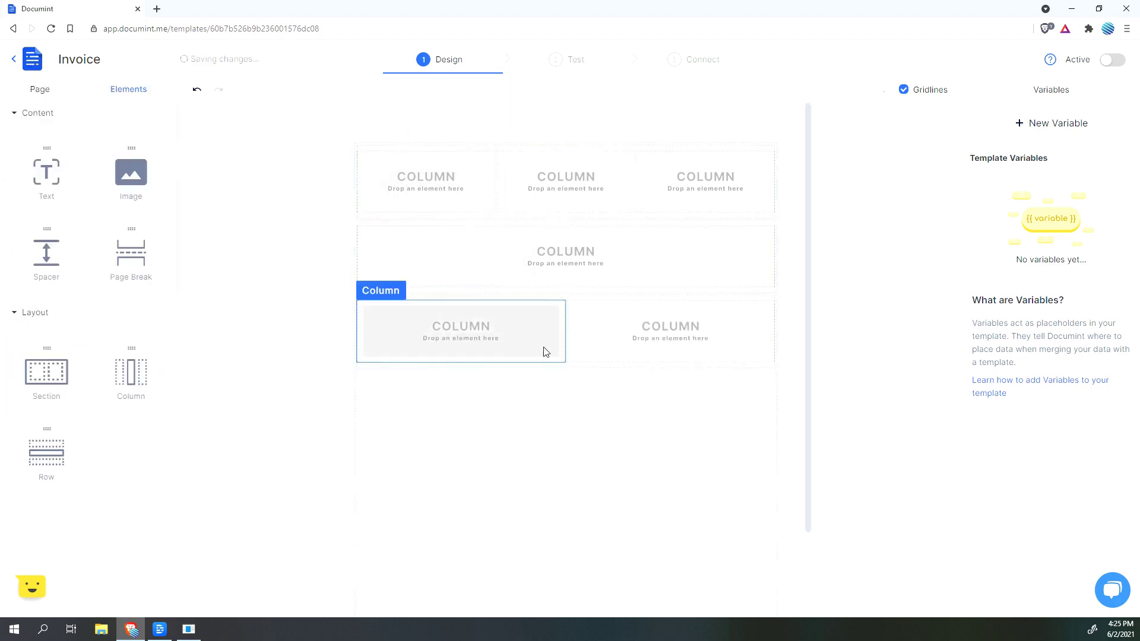
mouse_move(150, 373)
mouse_down()
mouse_move(522, 415)
mouse_move(544, 499)
mouse_move(597, 447)
mouse_move(569, 346)
mouse_up()
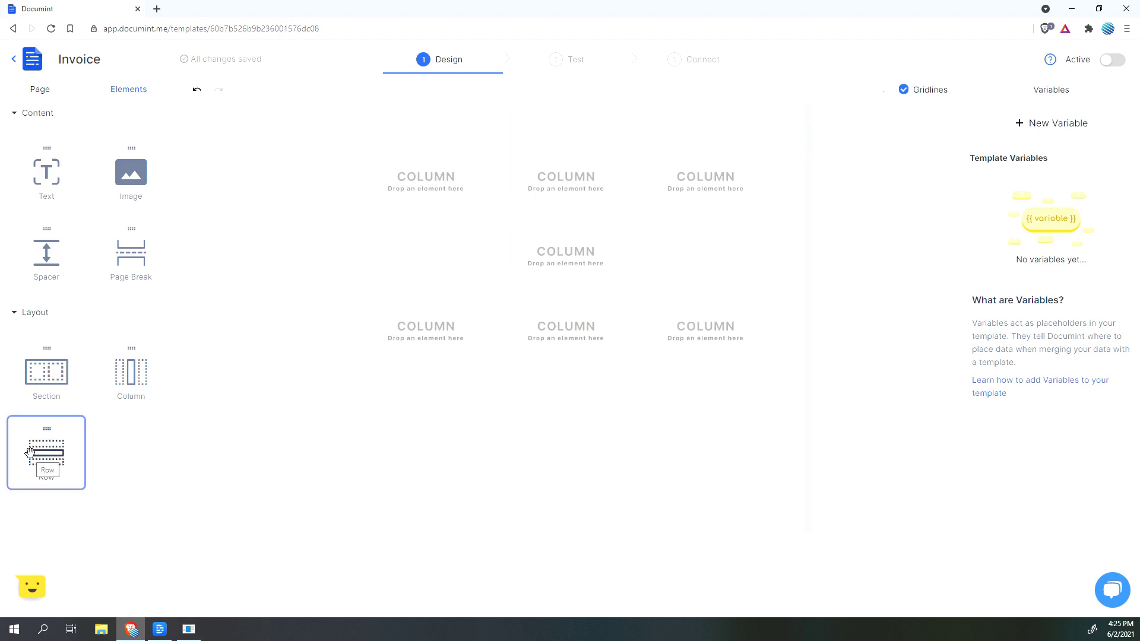
Step: Place a row inside the middle section's column and add three columns side by side in that row
mouse_move(29, 452)
mouse_down()
mouse_move(479, 293)
mouse_move(485, 264)
mouse_up()
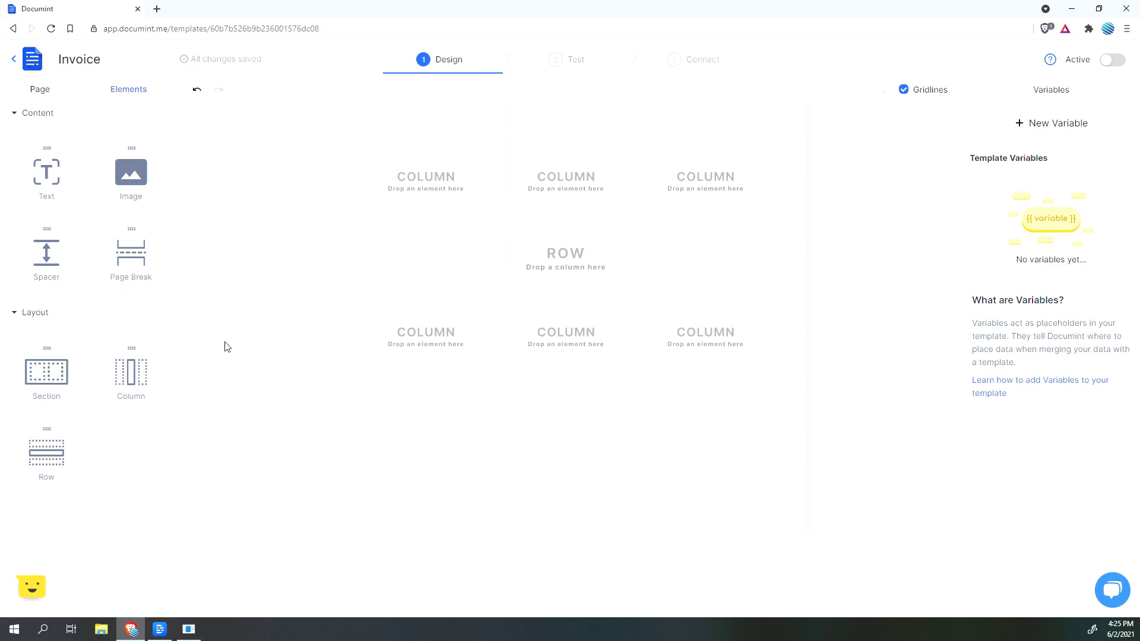
drag(153, 360, 432, 247)
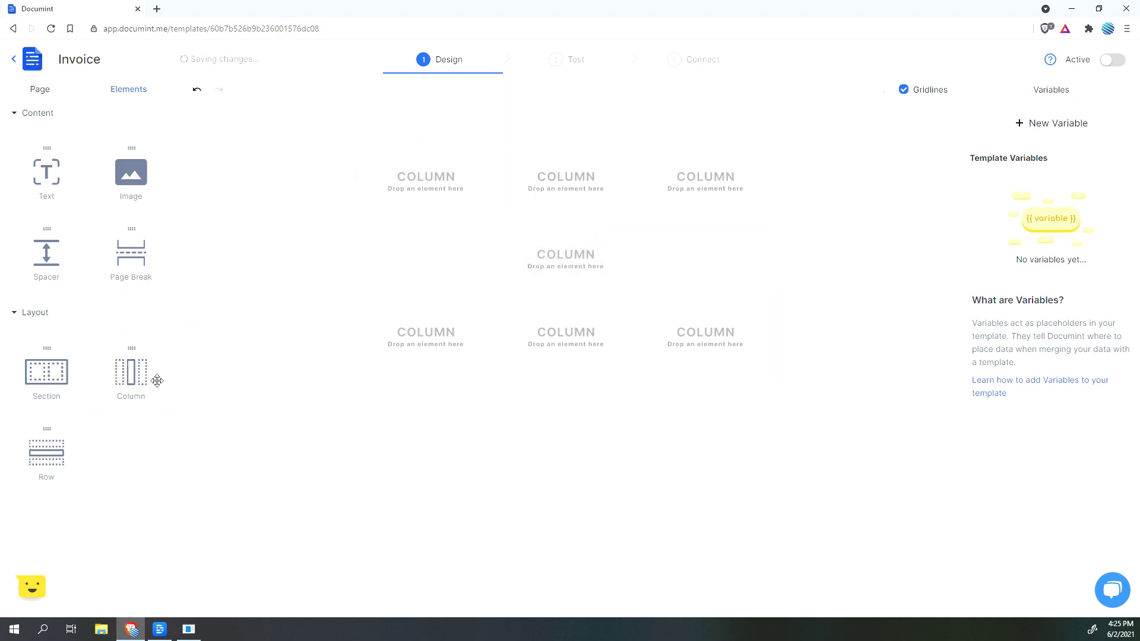
mouse_move(155, 379)
mouse_down()
mouse_move(331, 267)
mouse_move(376, 279)
mouse_move(368, 285)
mouse_up()
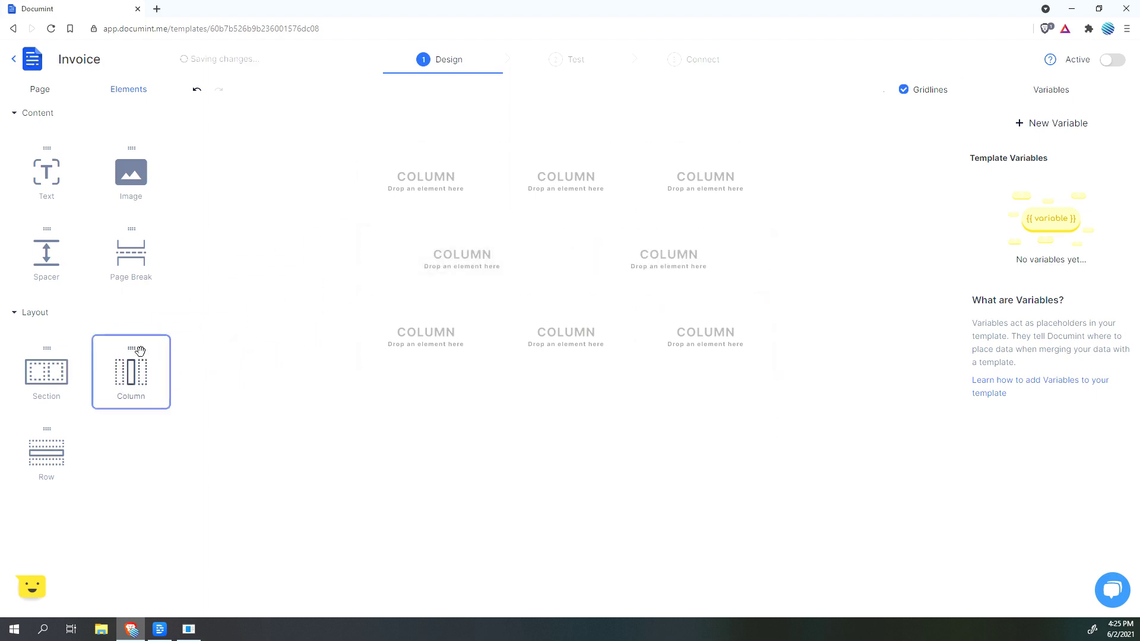
mouse_move(130, 371)
mouse_down()
mouse_move(395, 282)
mouse_move(542, 261)
mouse_up()
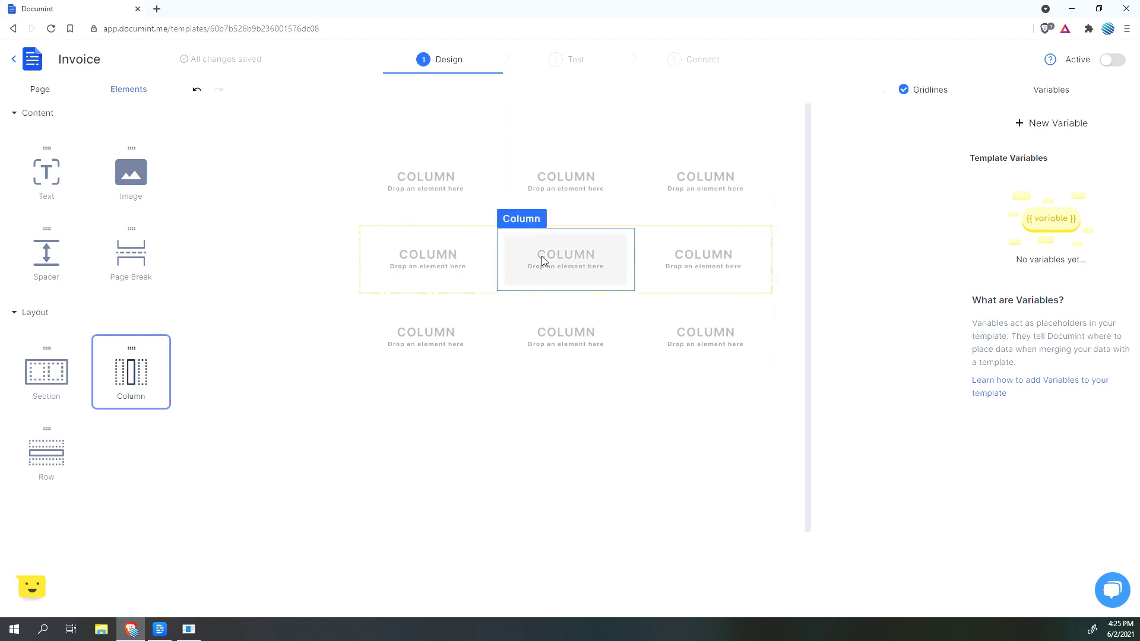
Step: Stretch the nested row's first column to a width of 160, and reset its width to 100
click(413, 267)
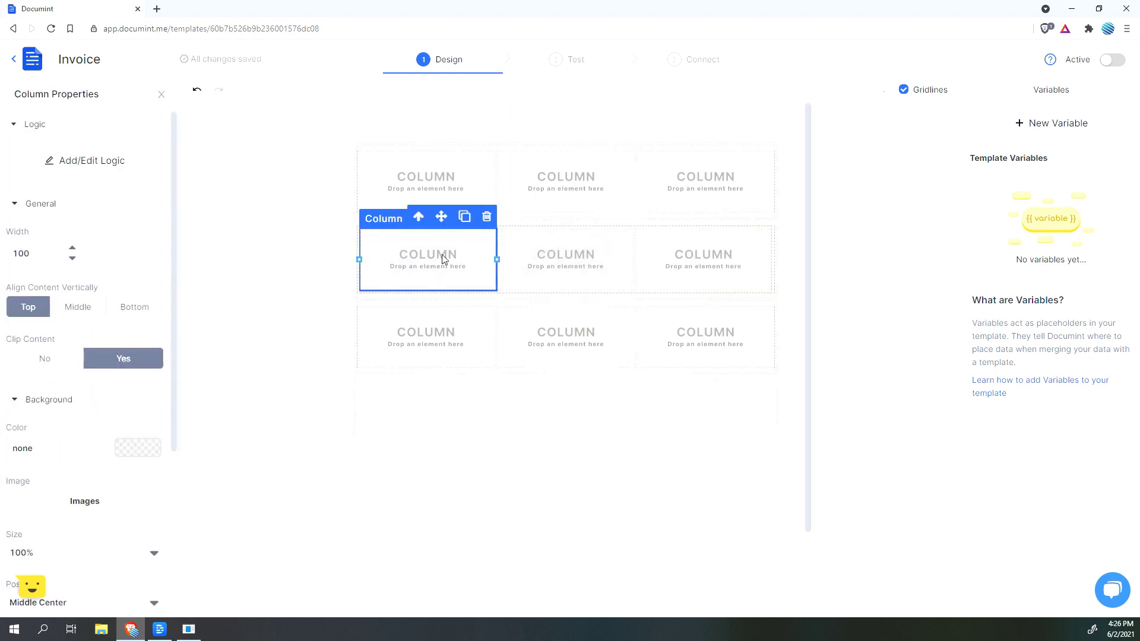
drag(499, 261, 540, 260)
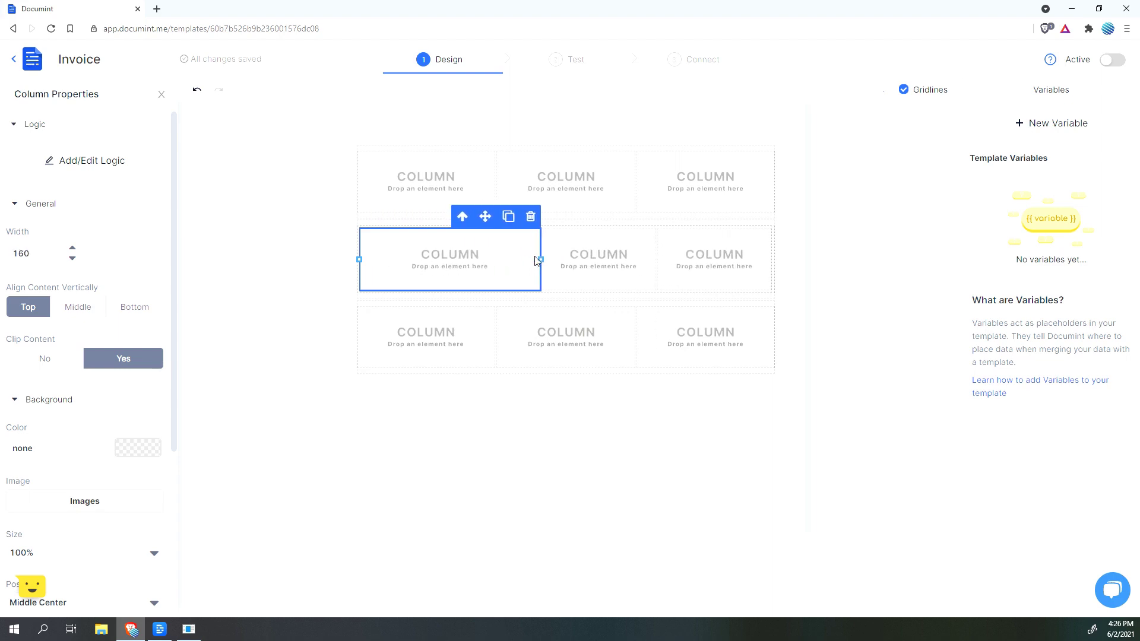
click(467, 272)
drag(30, 255, 5, 256)
text(100)
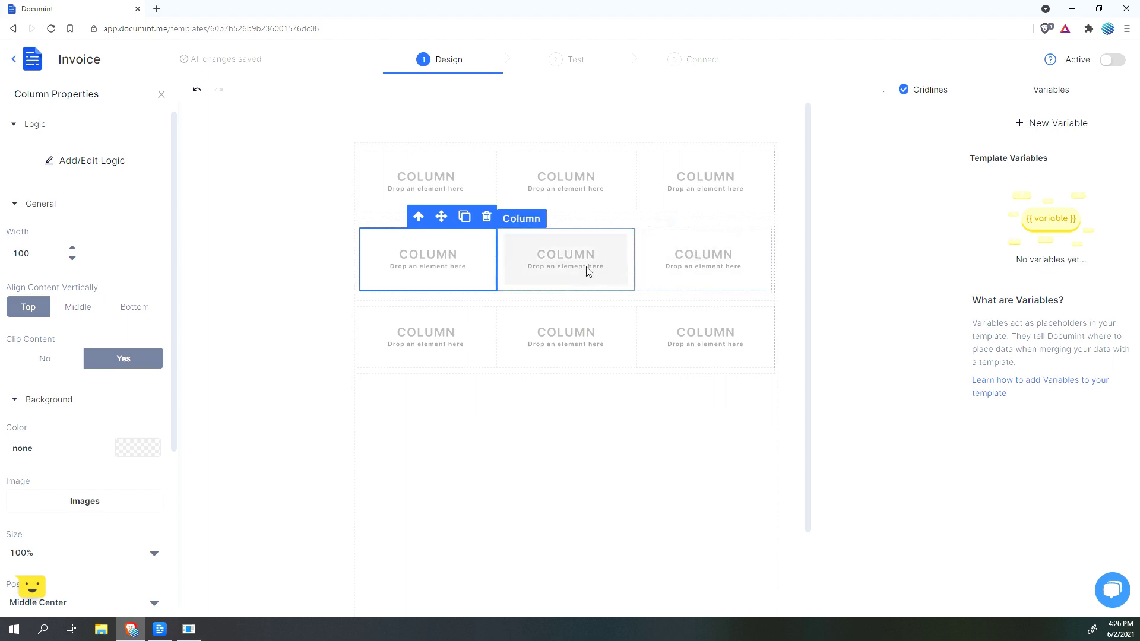
Step: Compare the width settings of the three columns in the nested row
click(695, 264)
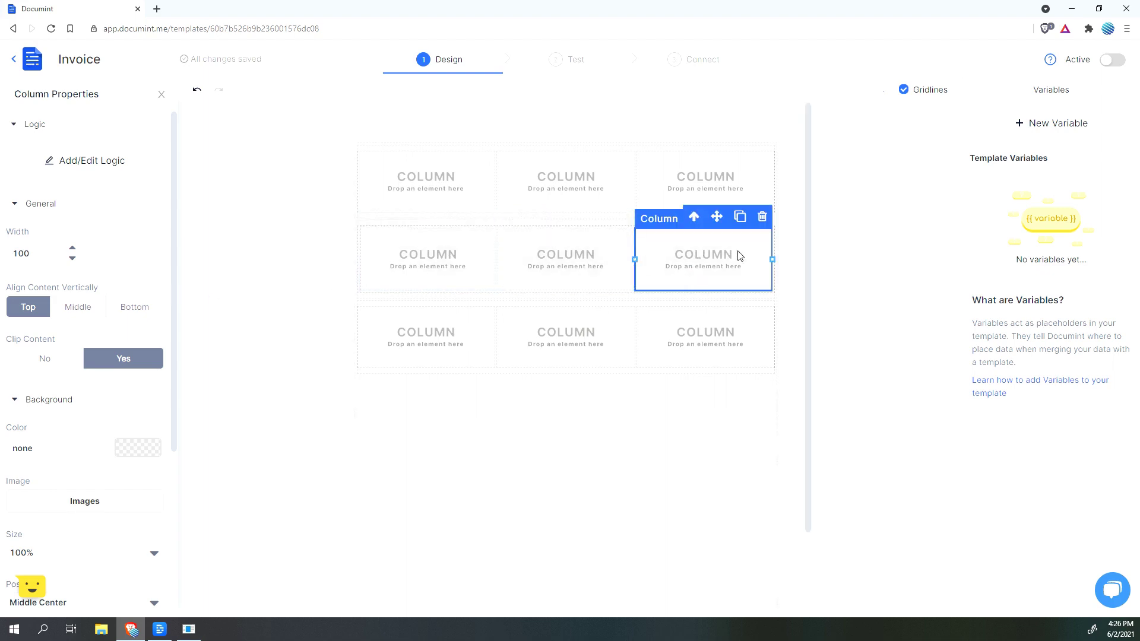
click(426, 259)
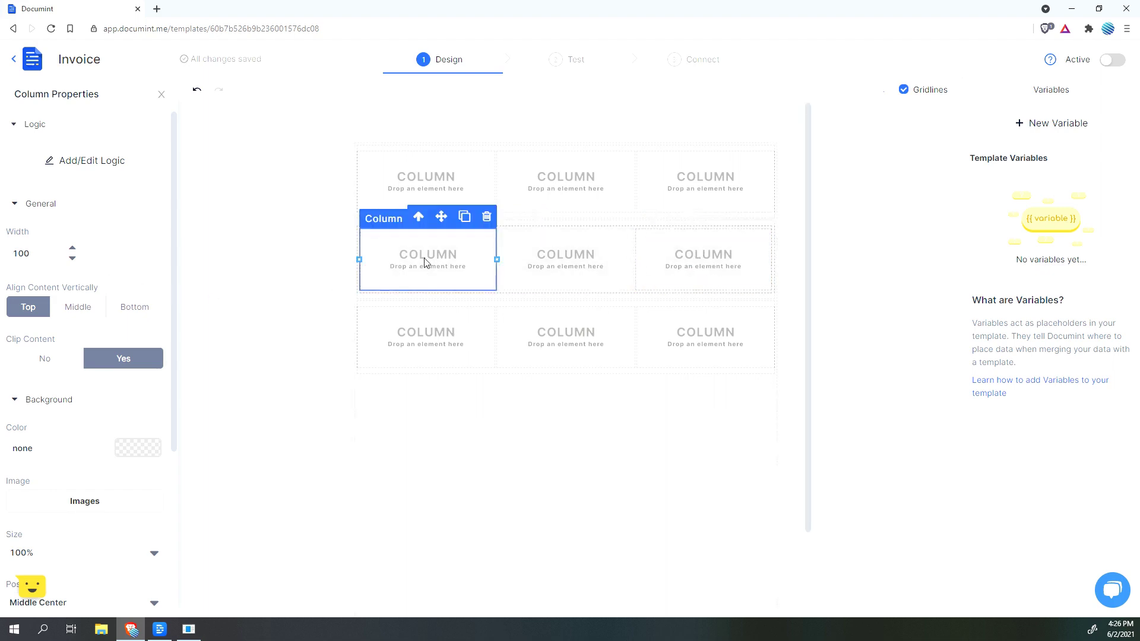
click(589, 255)
click(707, 254)
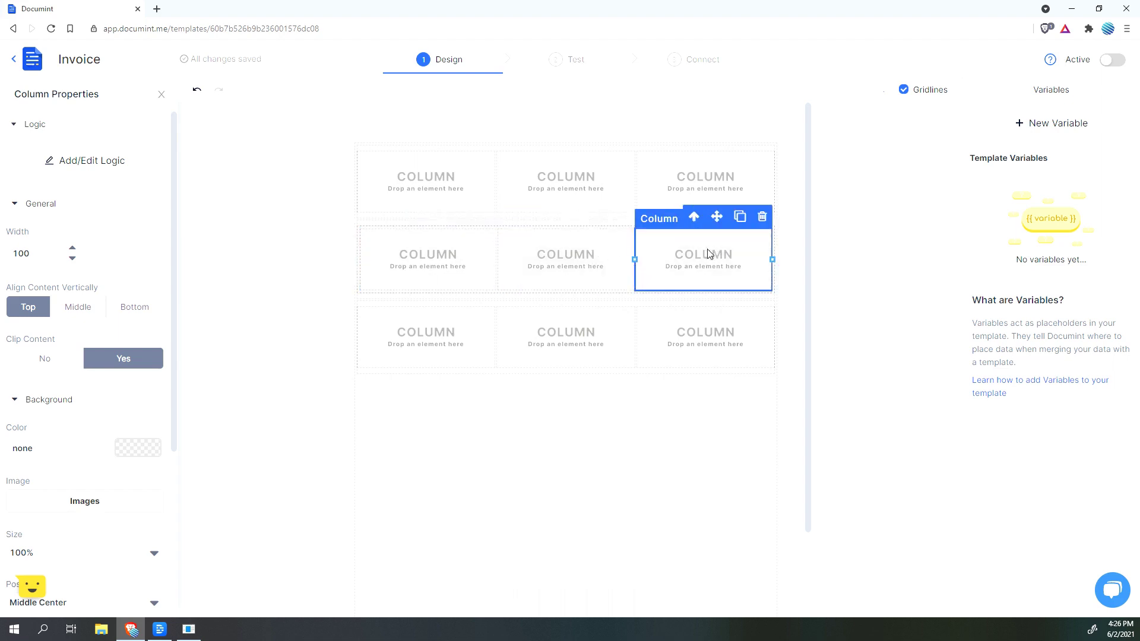
click(591, 255)
Step: Set the width of the nested row's first column to 200, and increase it to 300
click(427, 258)
double_click(20, 253)
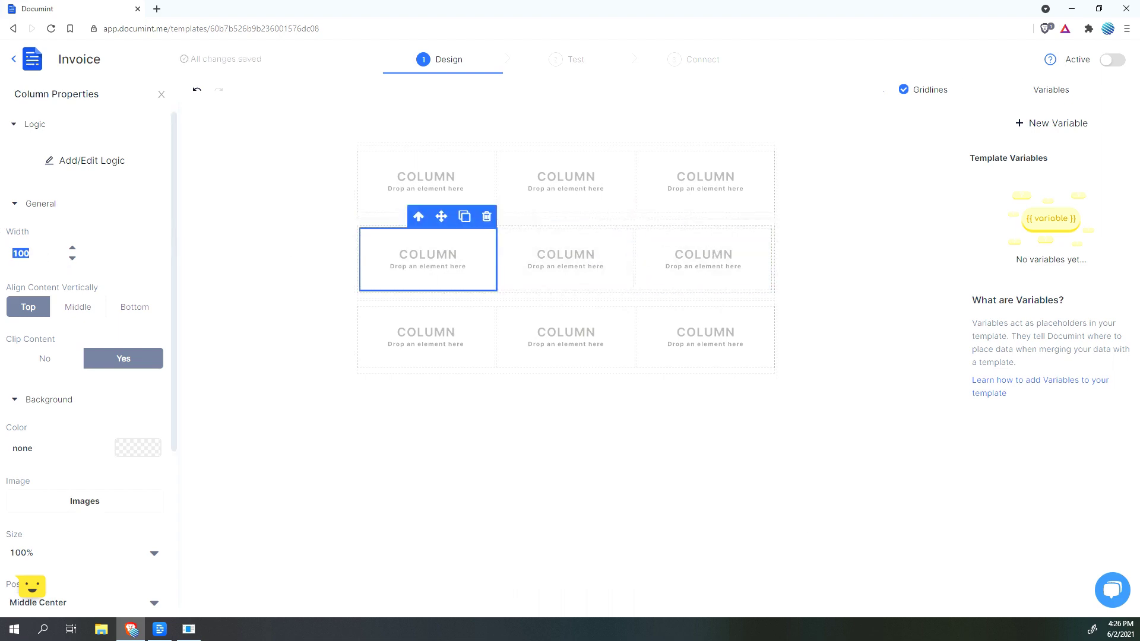
text(200)
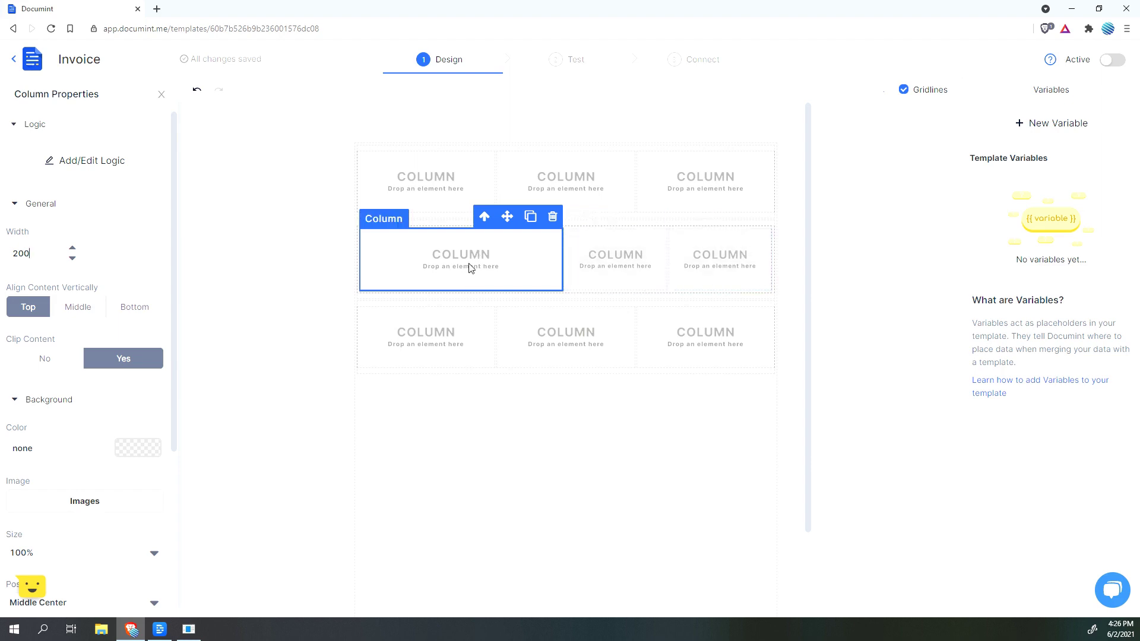
double_click(54, 255)
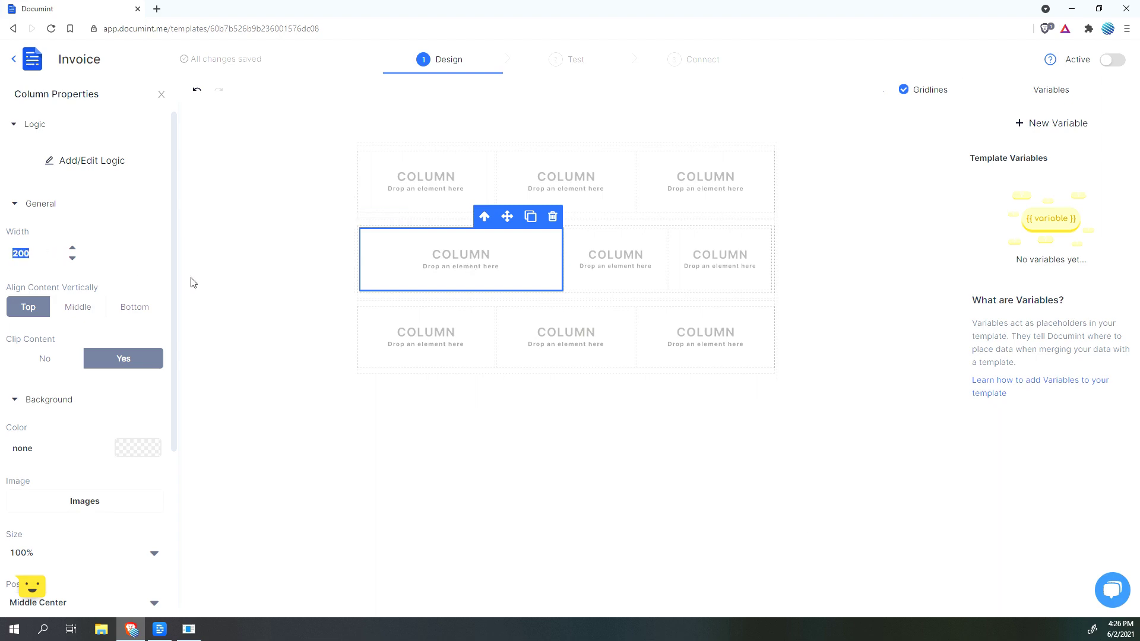
text(300)
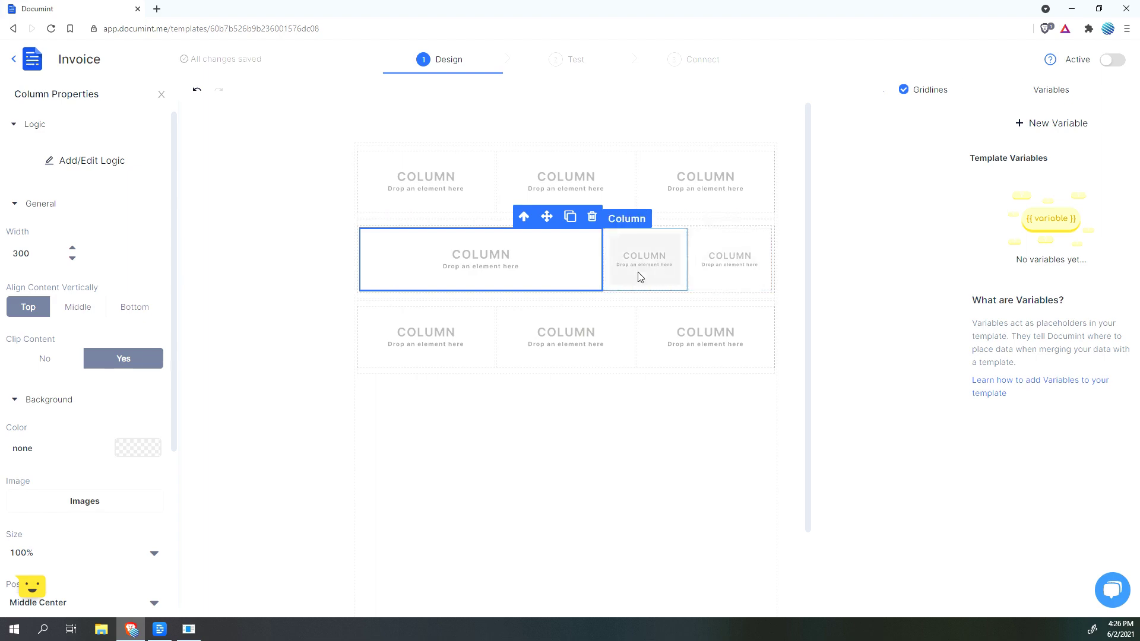
Step: Set the widths of the third and middle columns in the nested row to 1
click(712, 272)
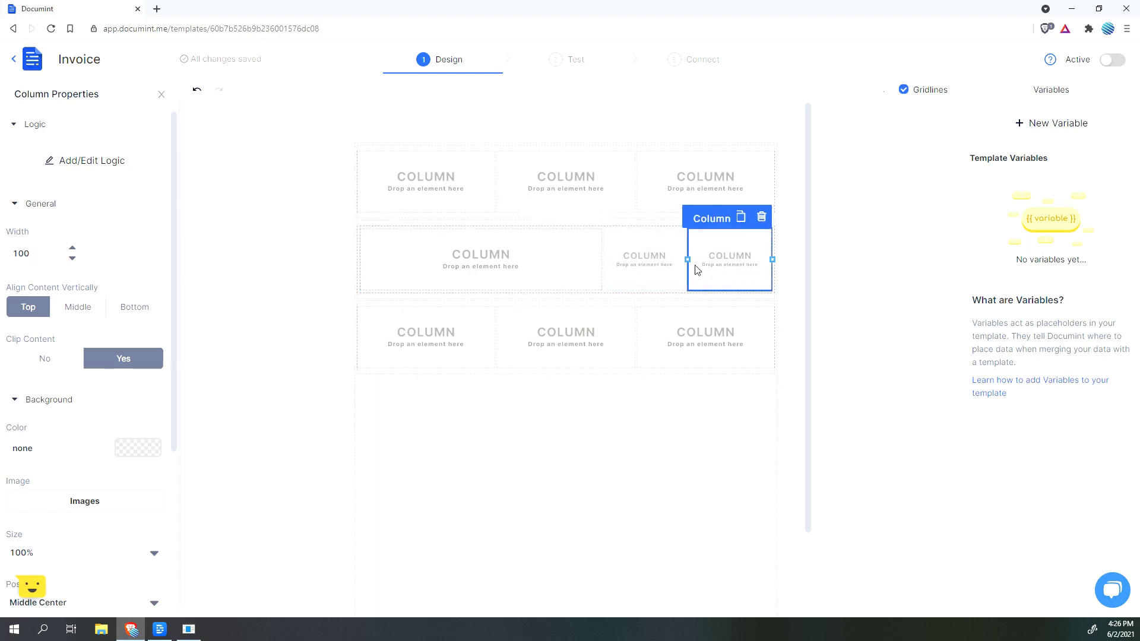
drag(36, 253, 4, 248)
text(5)
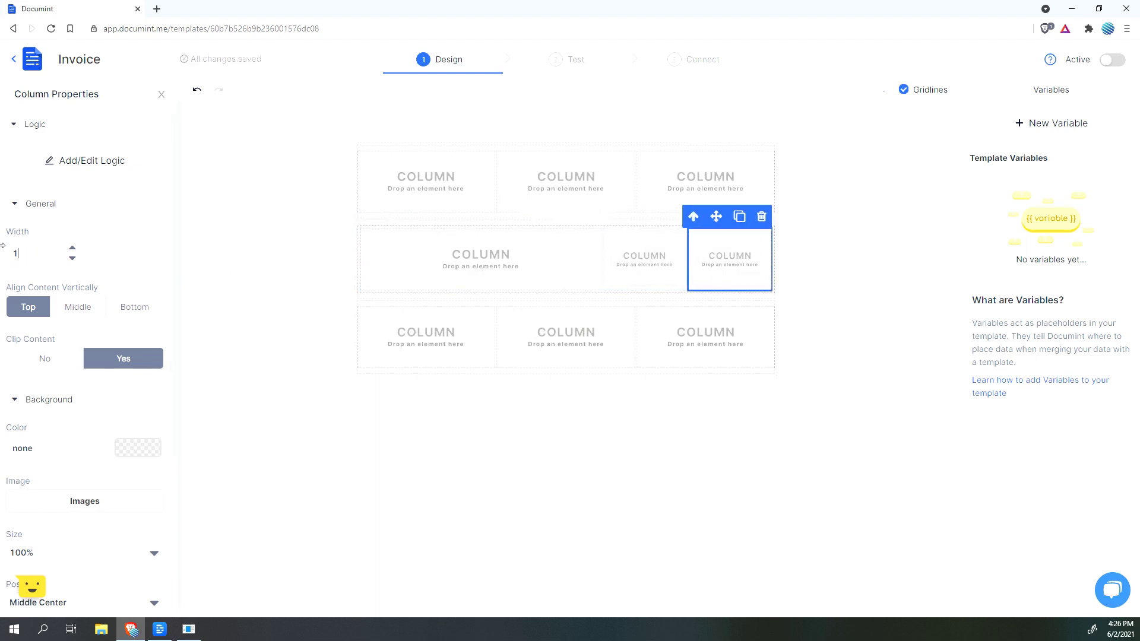
click(448, 289)
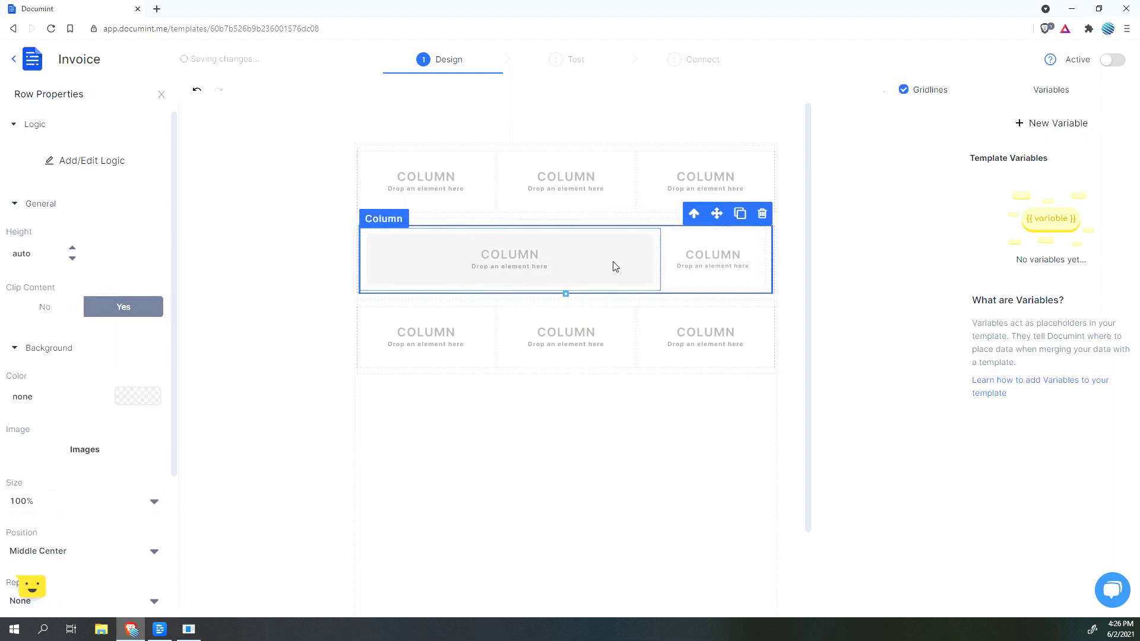
click(733, 252)
drag(38, 254, 3, 250)
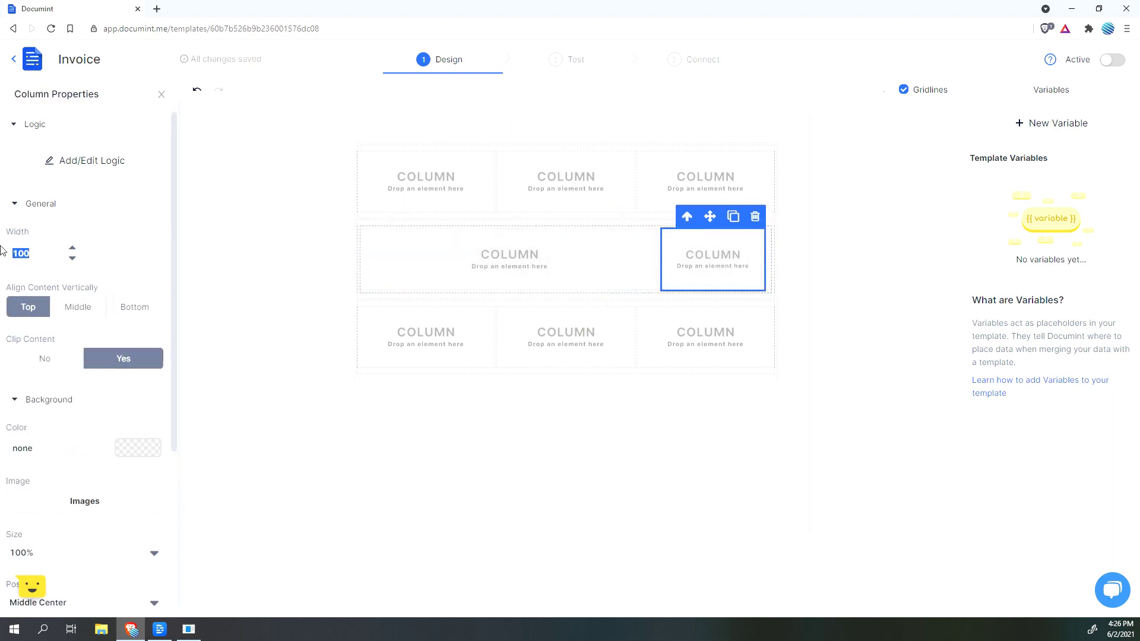
text(5)
Step: Set the width of the nested row's first column to 1 and deselect it
click(480, 273)
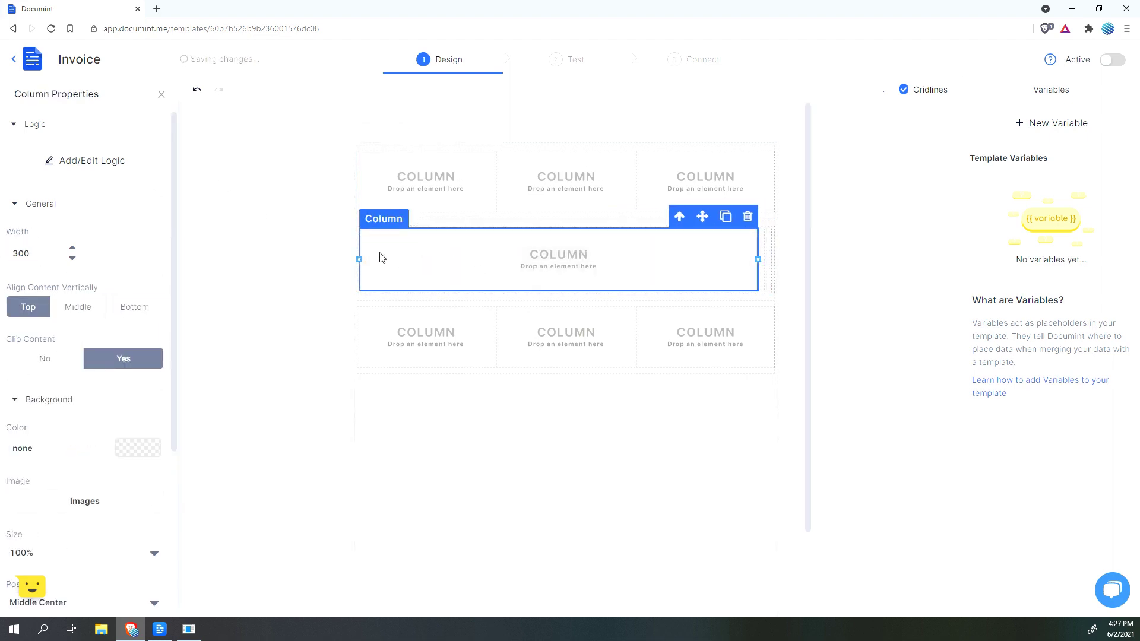
click(39, 254)
double_click(39, 253)
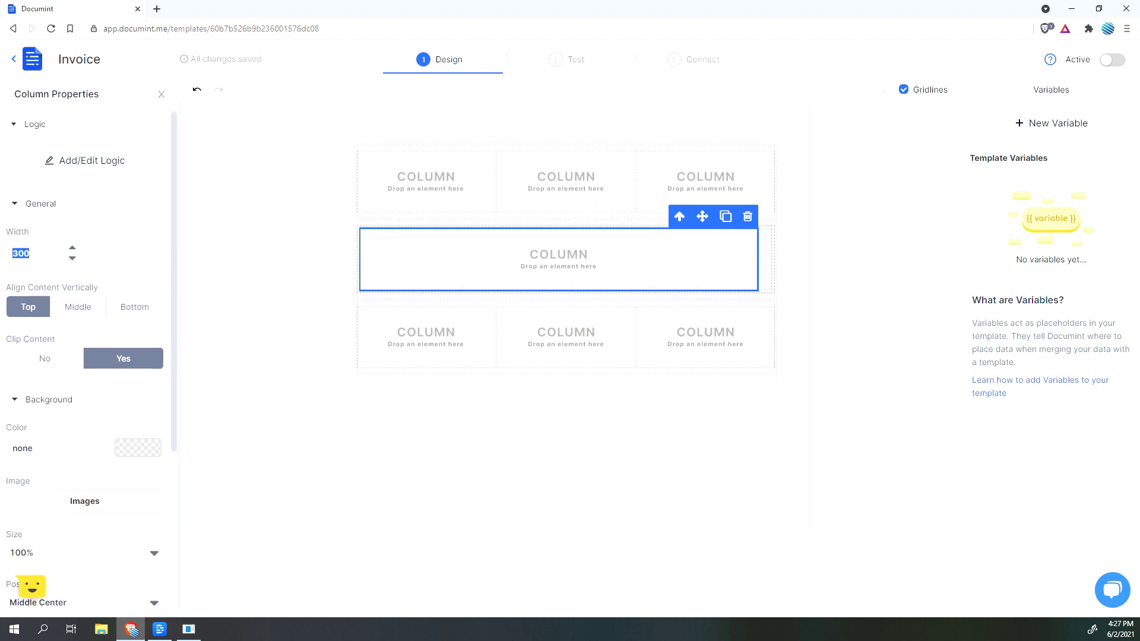
text(1)
click(349, 414)
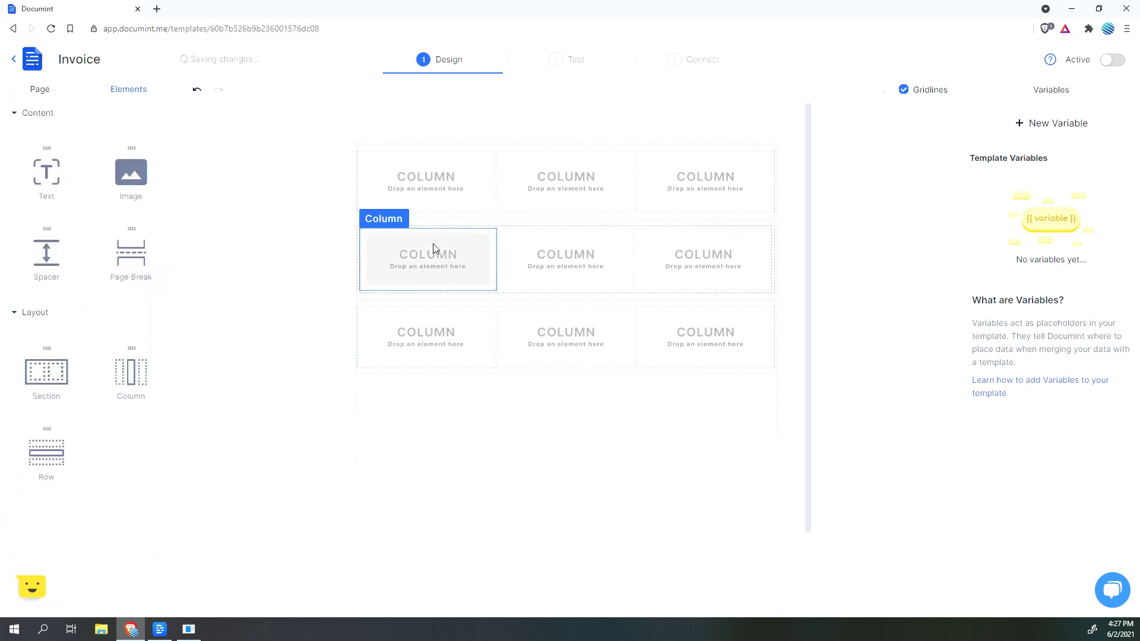
Step: Increase the width of the nested row's first column to 2, raise it one more increment, and deselect the column
click(448, 239)
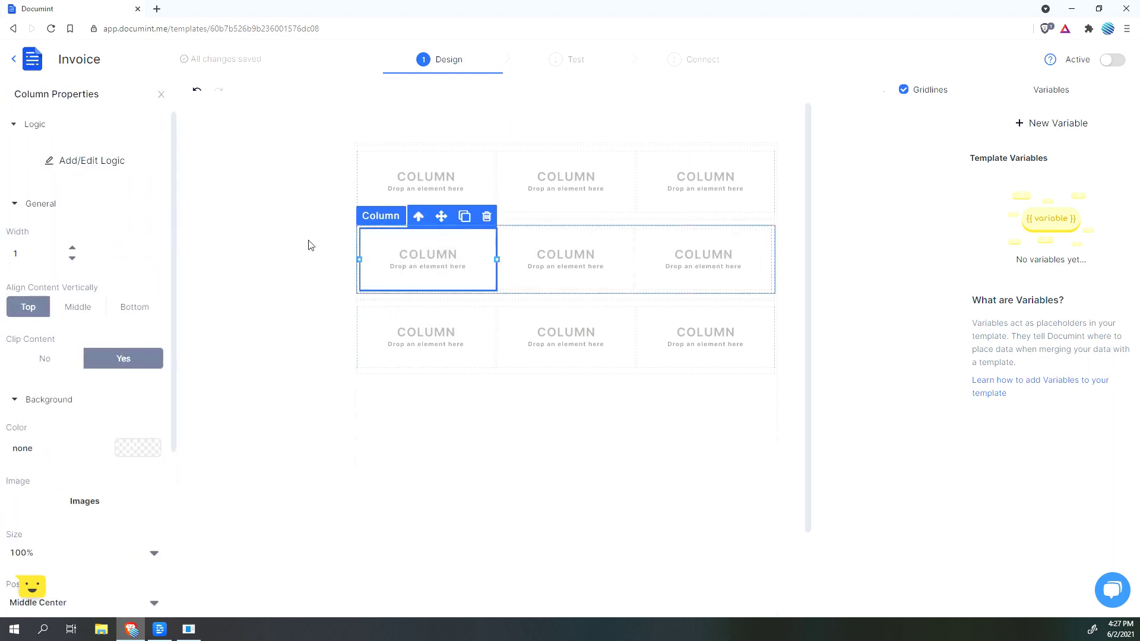
click(71, 248)
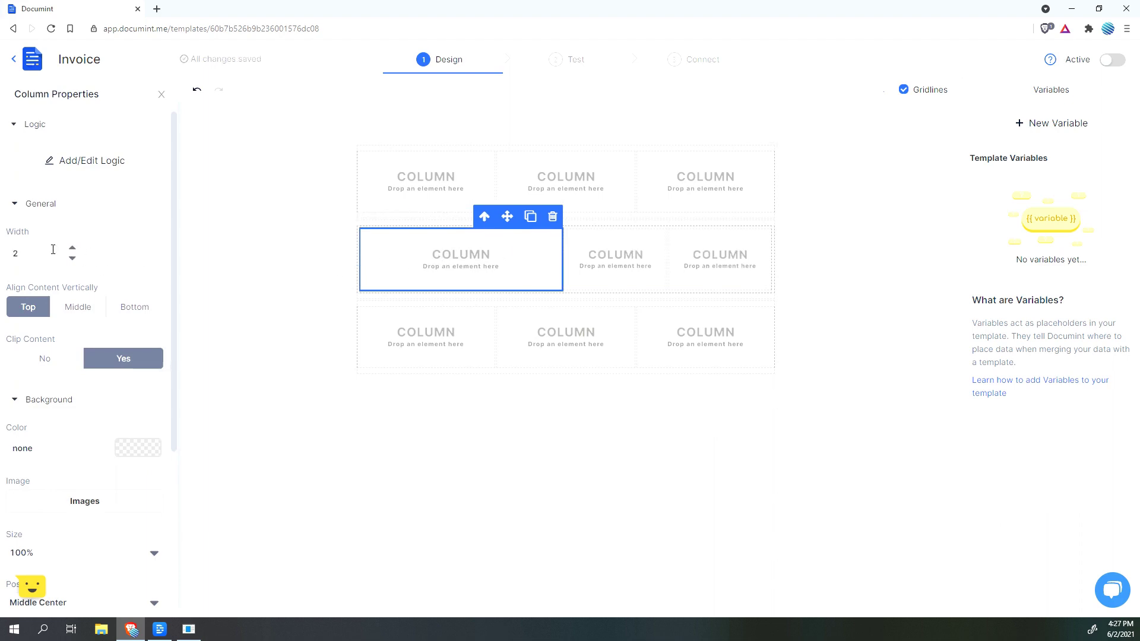
click(72, 247)
click(264, 271)
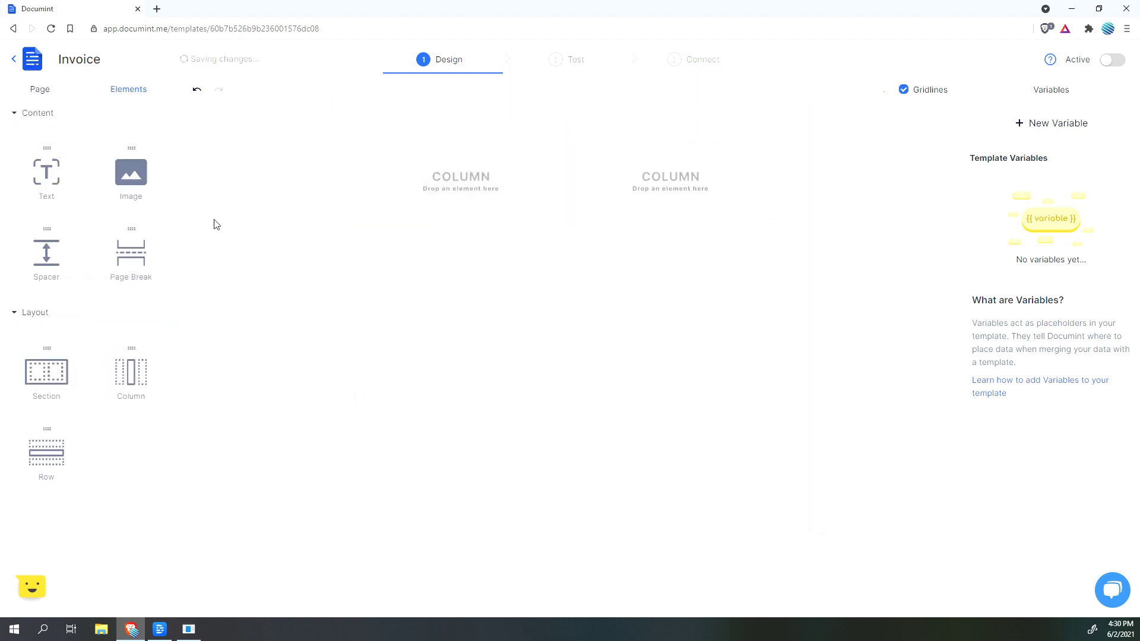
Step: Add a text element to the first column containing "This is some content." followed by the "Lorem ipsum dolor sit amet" placeholder paragraph
drag(72, 175, 437, 214)
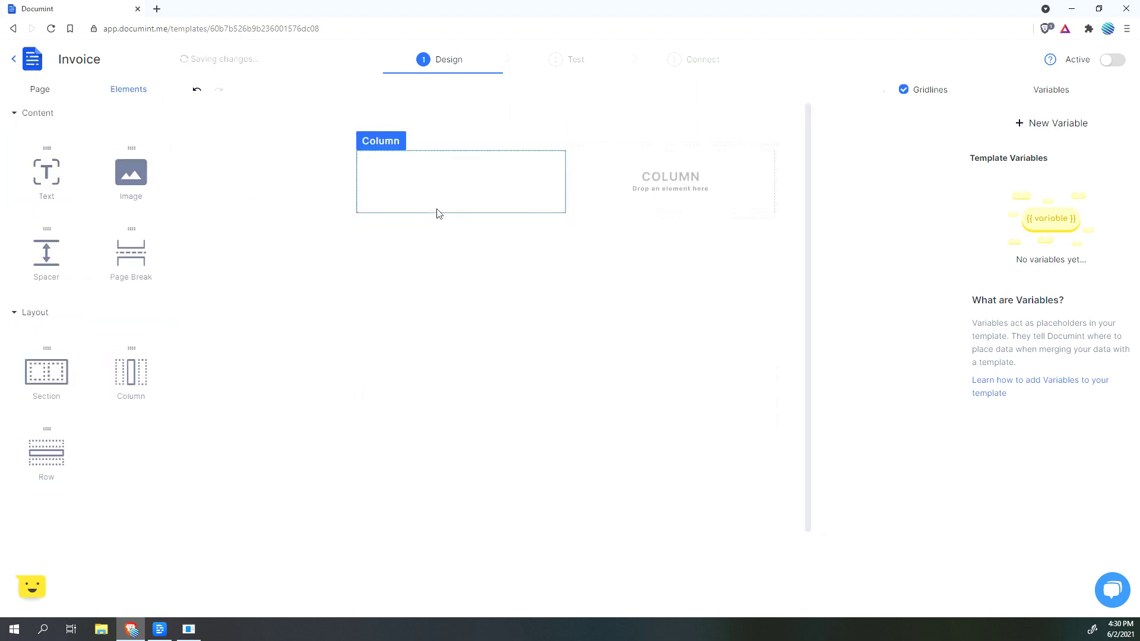
click(450, 157)
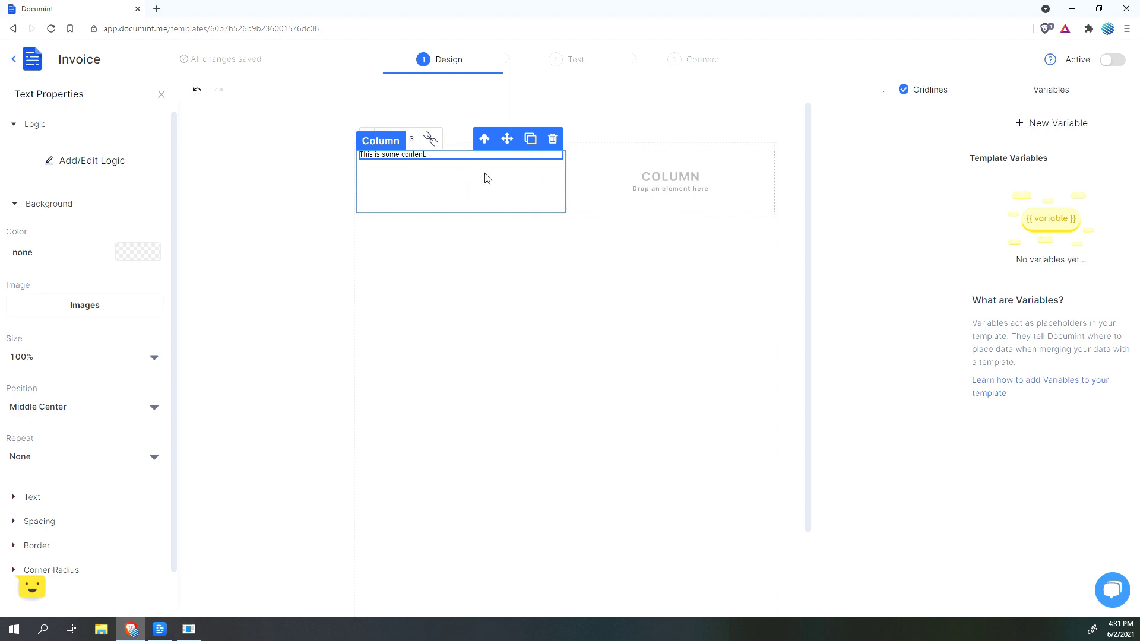
text(Lorem ipsum dolor sit amet, consectetur adipiscing elit, sed do eiusmod tempor incididunt ut labore et dolore magna aliqua. Ut enim ad minim veniam, quis nostrud exercitation ullamco laboris nisi ut aliquip ex ea commodo consequat. Duis aute irure dolor in reprehenderit in voluptate velit esse cillum dolore eu fugiat nulla pariatur. Excepteur sint occaecat cupidatat non proident, sunt in culpa qui officia deserunt mollit anim id est laborum.)
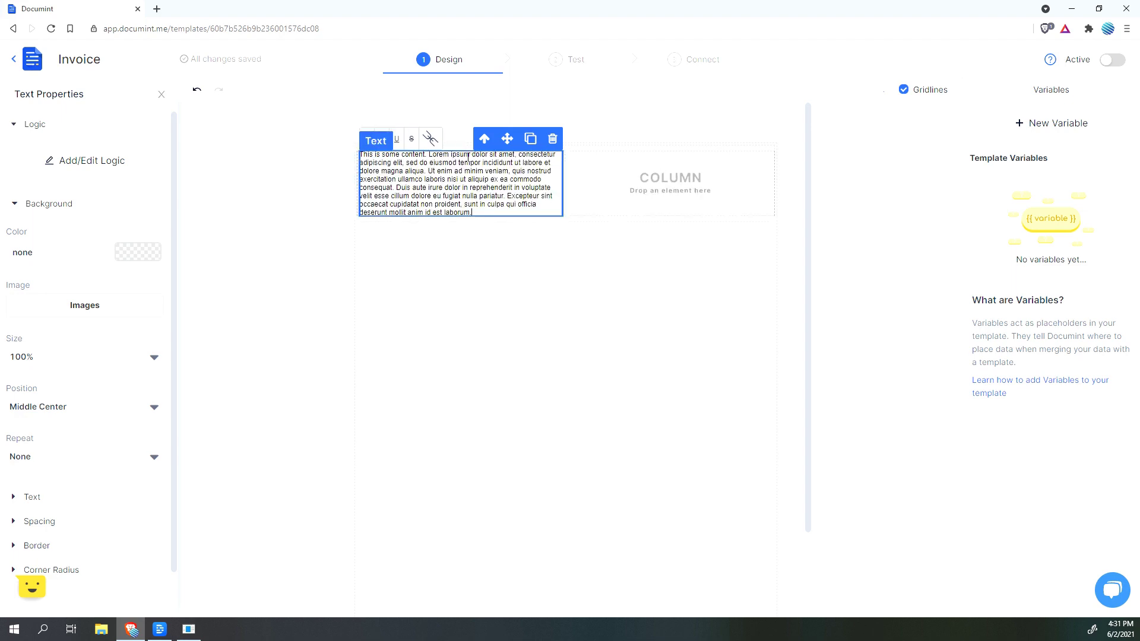
click(591, 318)
Step: Set the text color of the first column's text element to red #e30b0b
click(493, 194)
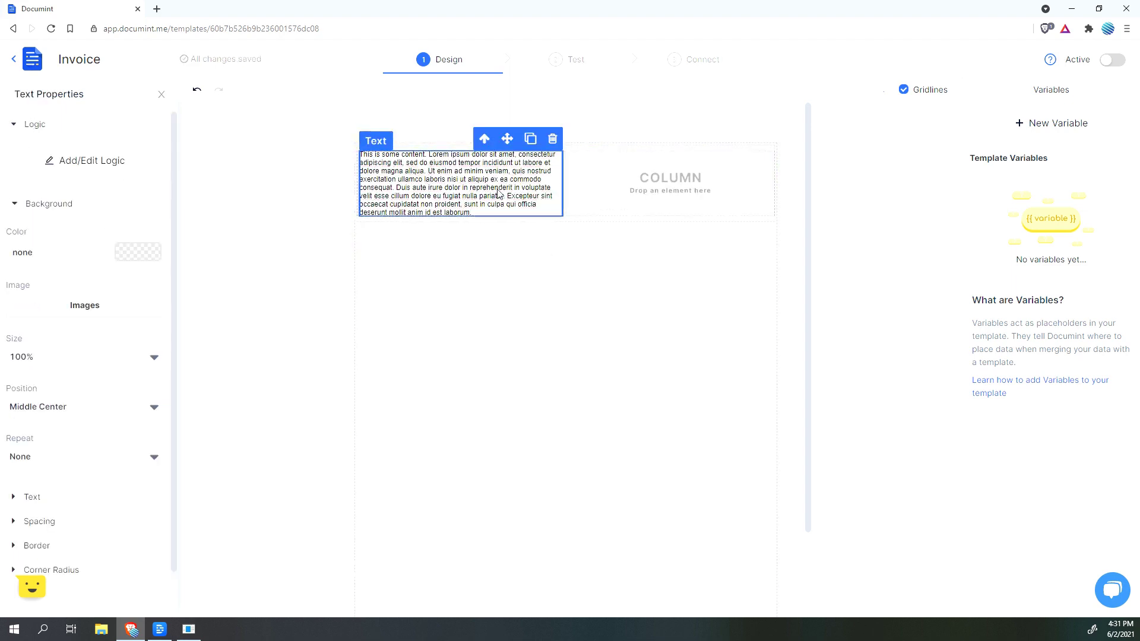
scroll(154, 409, down, 1)
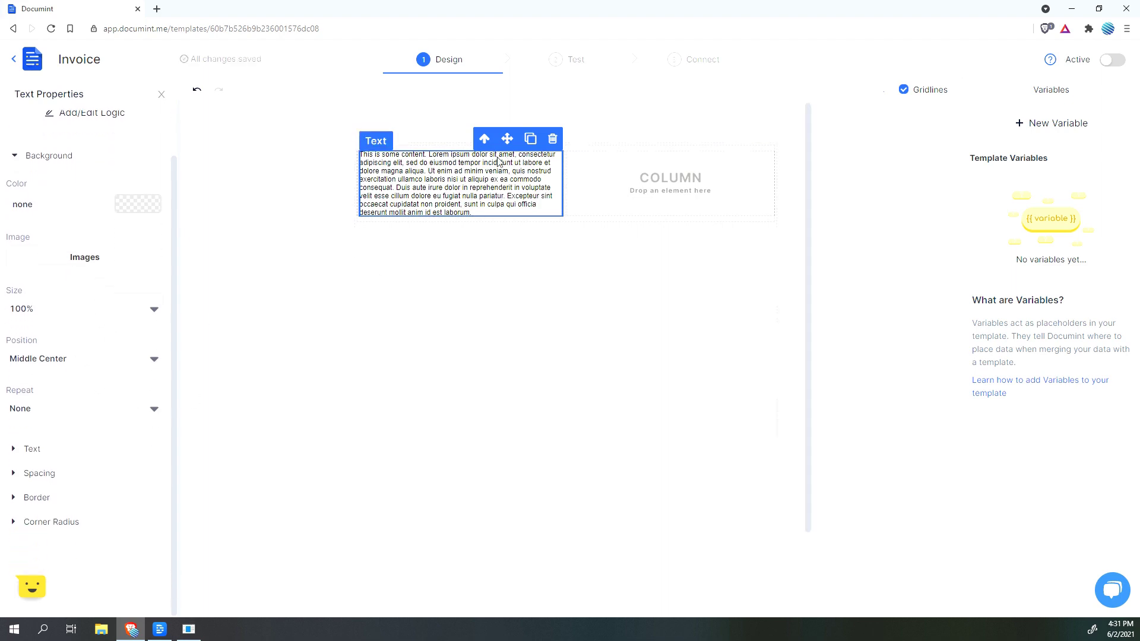
click(119, 451)
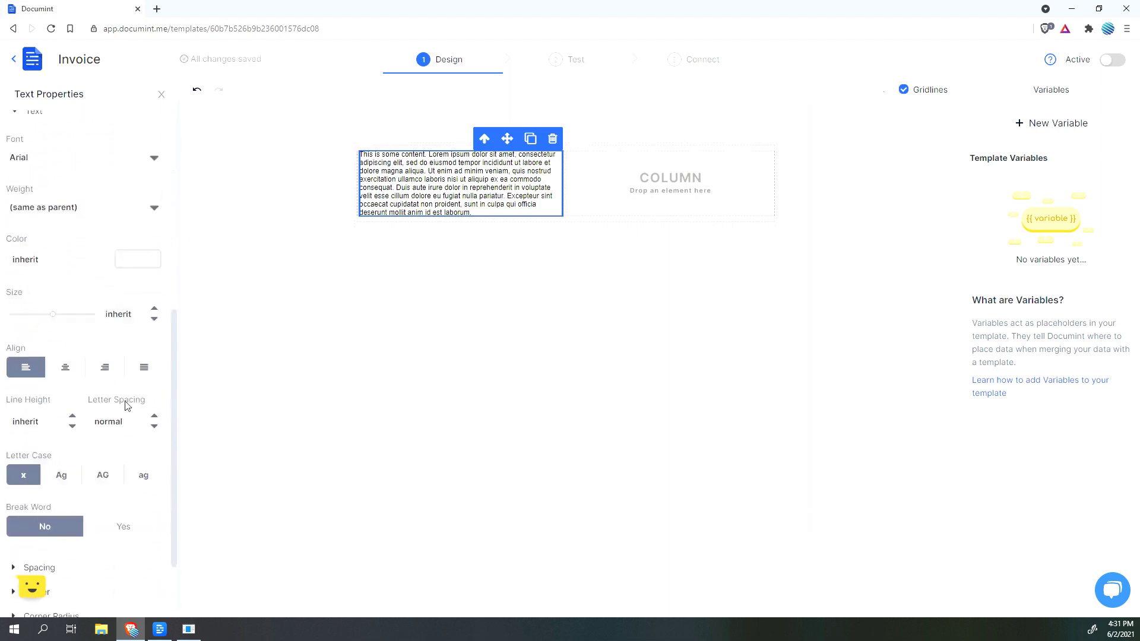
scroll(143, 369, down, 1)
scroll(143, 369, up, 2)
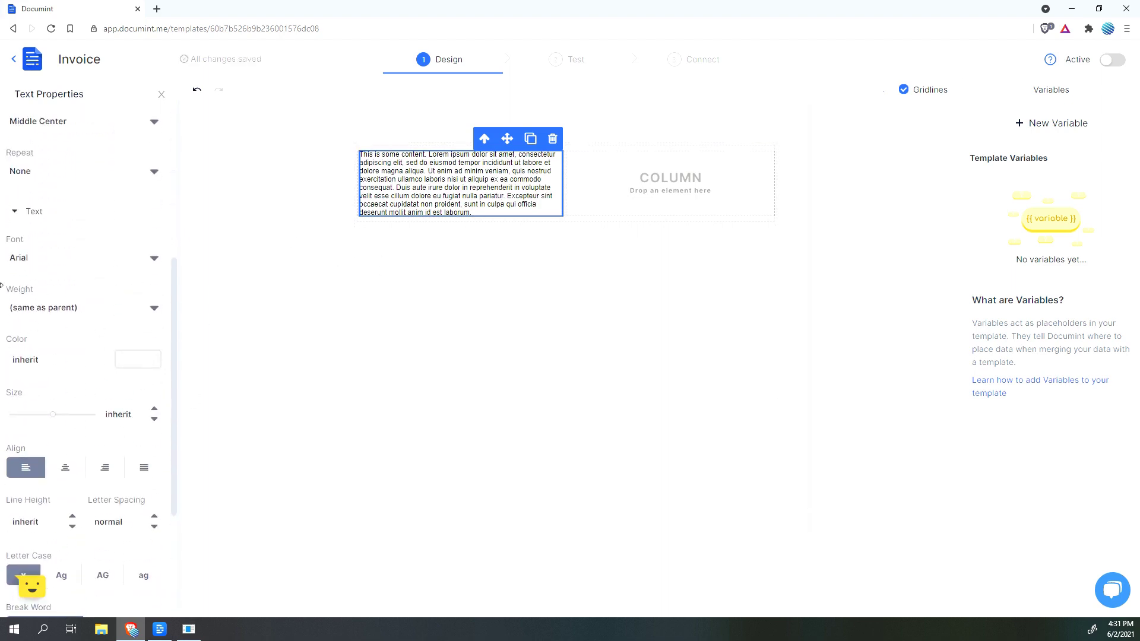
click(129, 361)
click(163, 409)
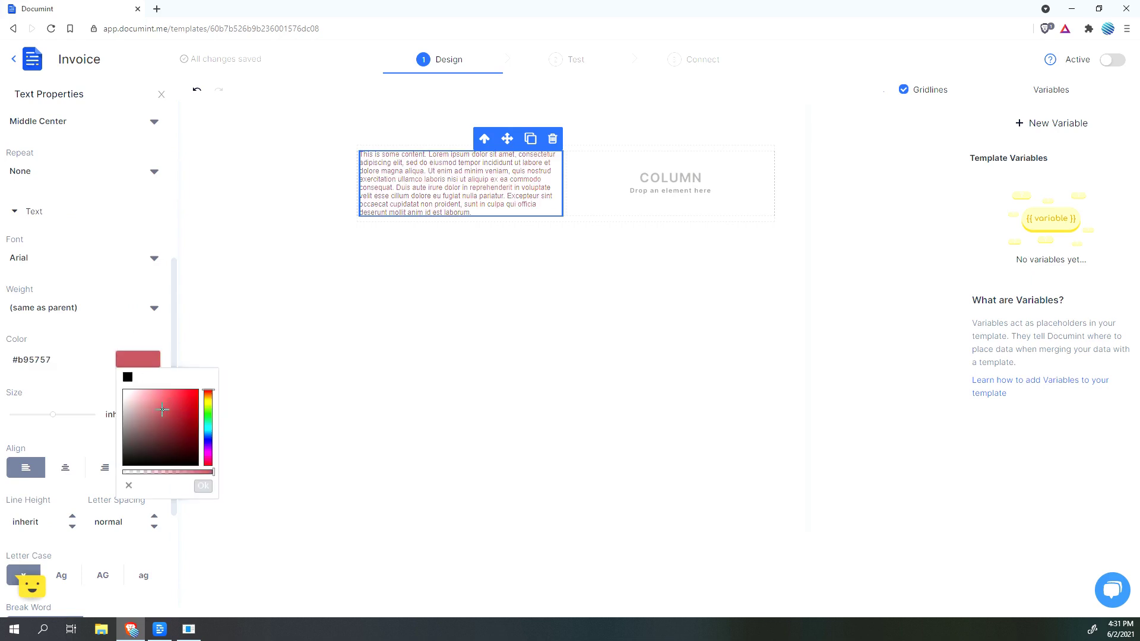
drag(163, 410, 195, 397)
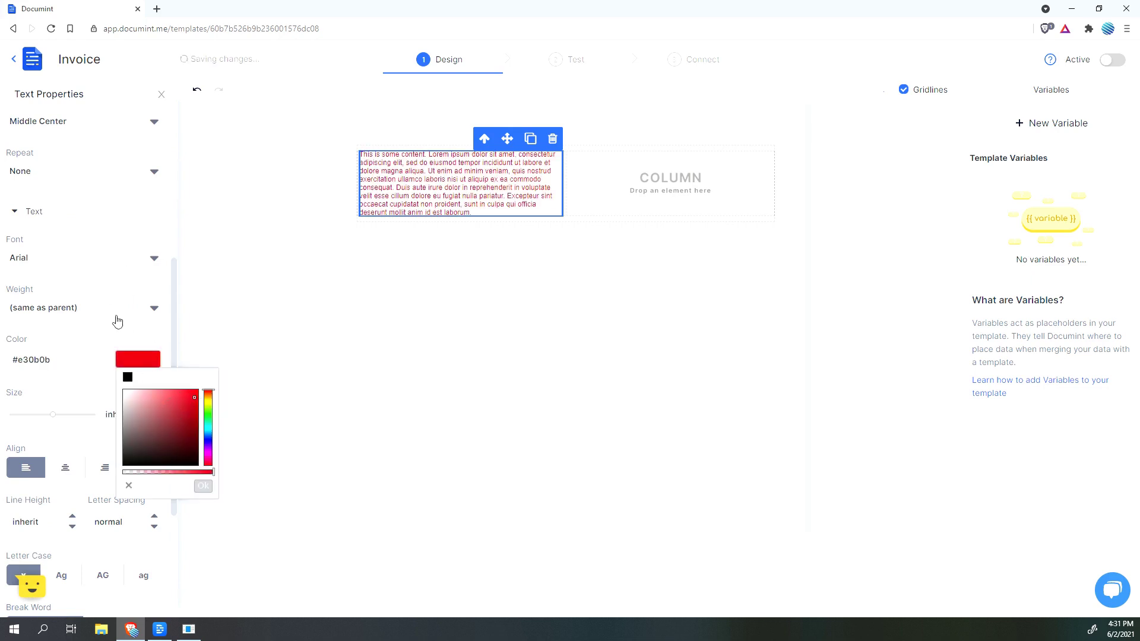
click(203, 487)
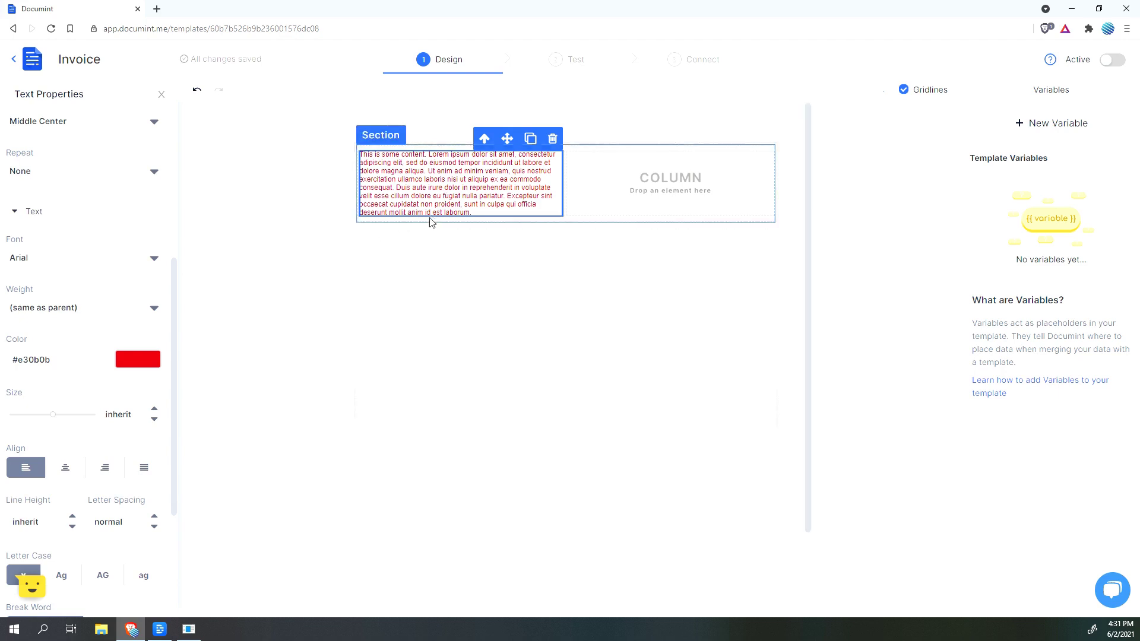
Step: Set the text color of the whole section to blue #0b00ff and deselect the section
click(534, 227)
click(520, 196)
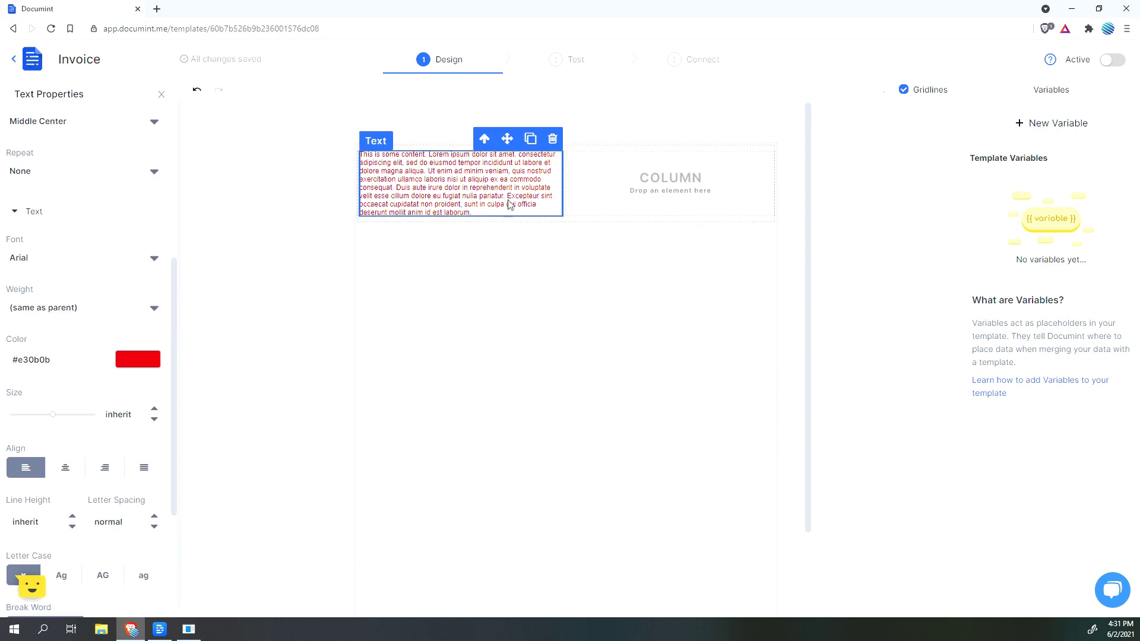
click(262, 186)
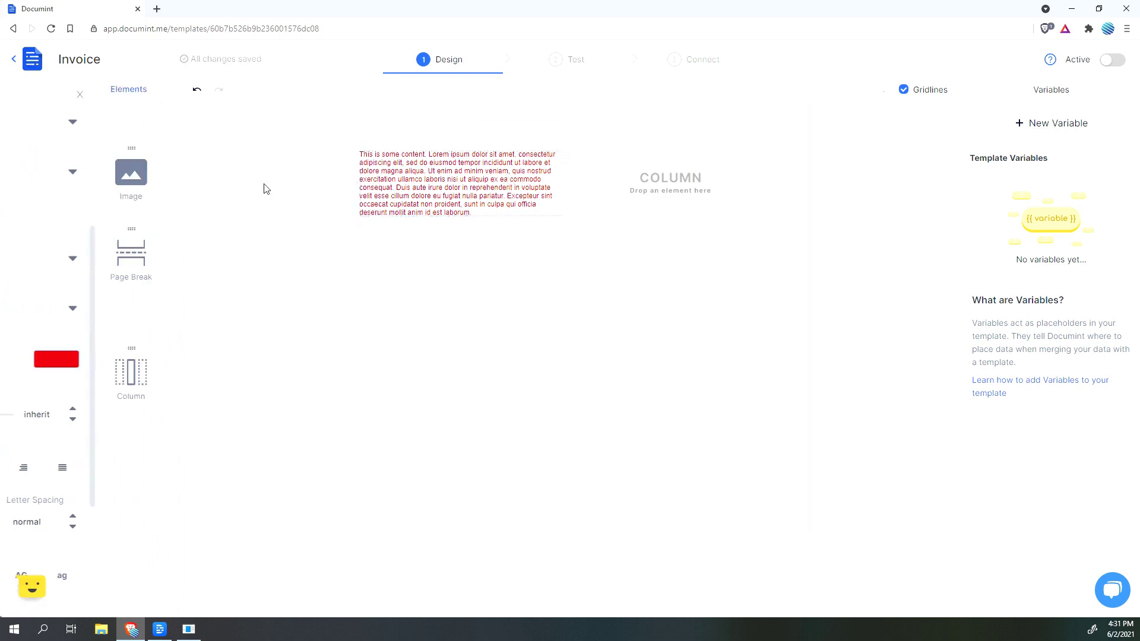
click(521, 224)
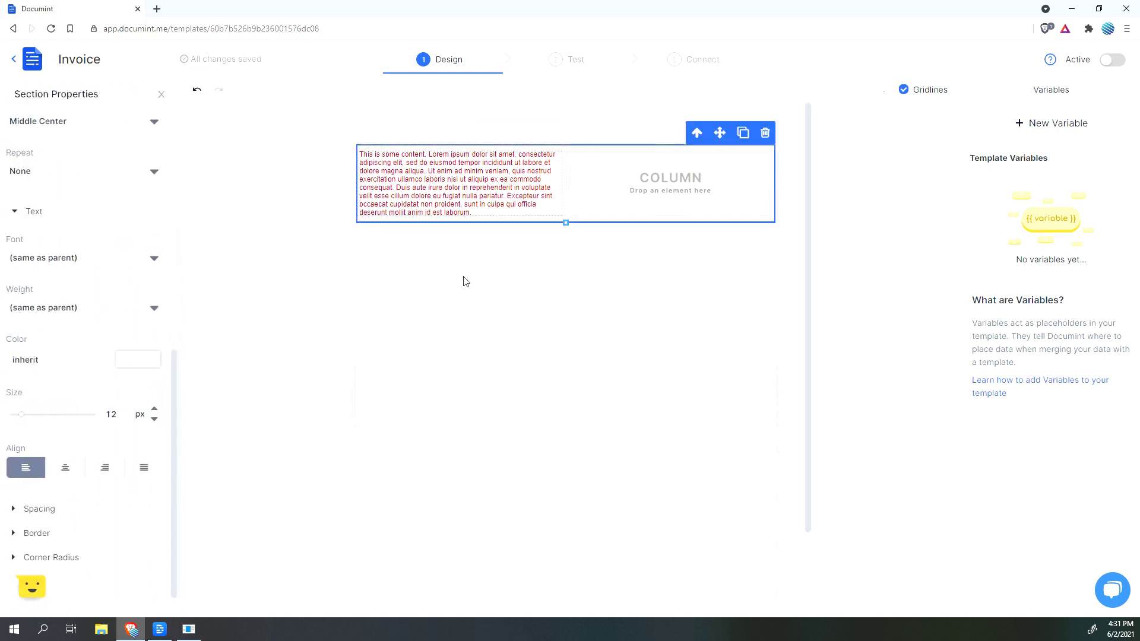
click(130, 359)
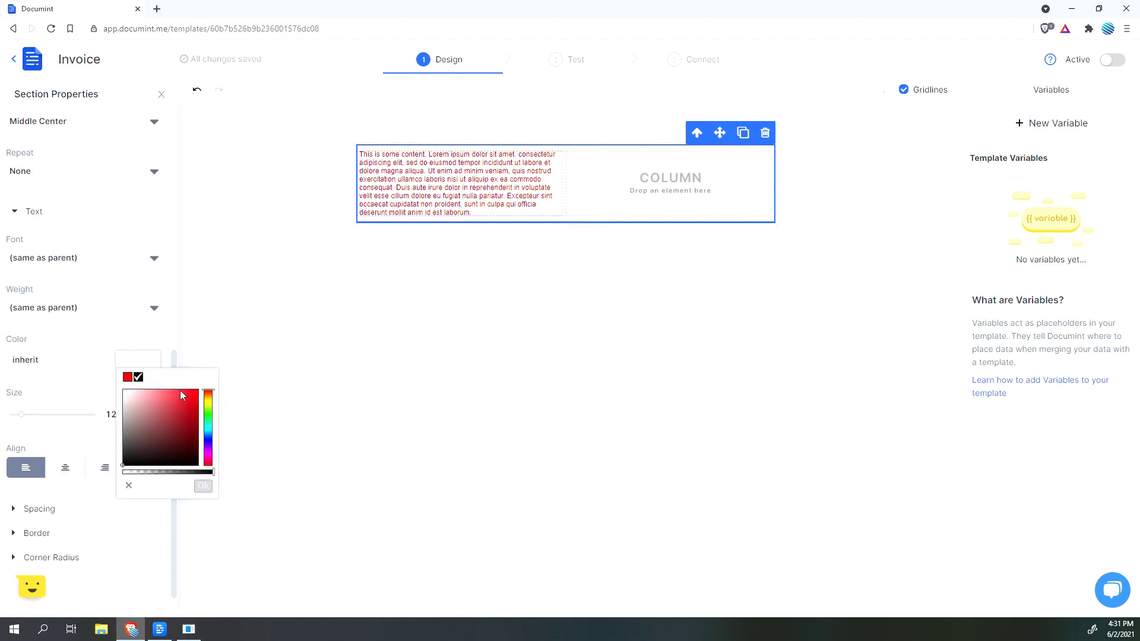
click(206, 424)
click(207, 440)
click(198, 390)
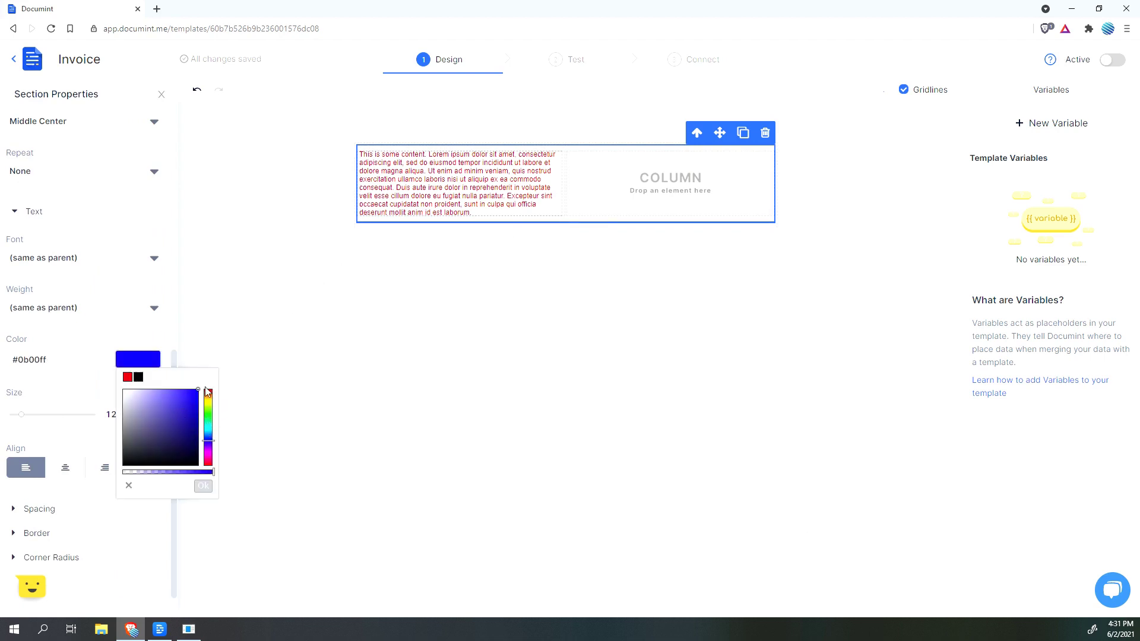
click(203, 487)
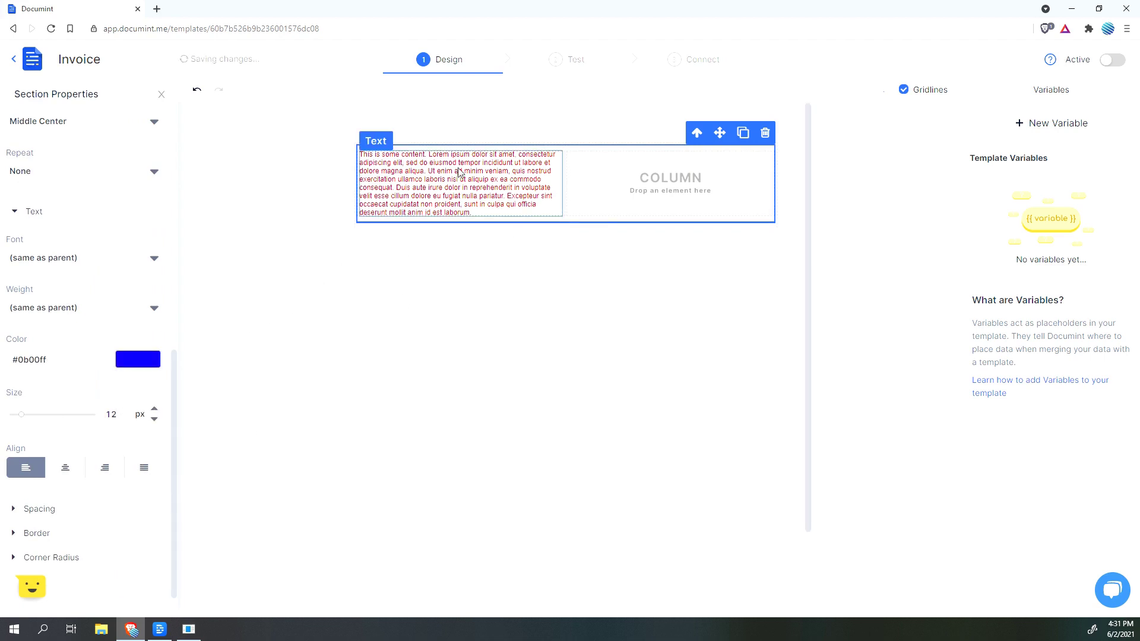
click(321, 184)
Step: Add a text element to the second column and paste the "Lorem ipsum dolor sit amet" paragraph into it
drag(46, 172, 636, 170)
click(641, 157)
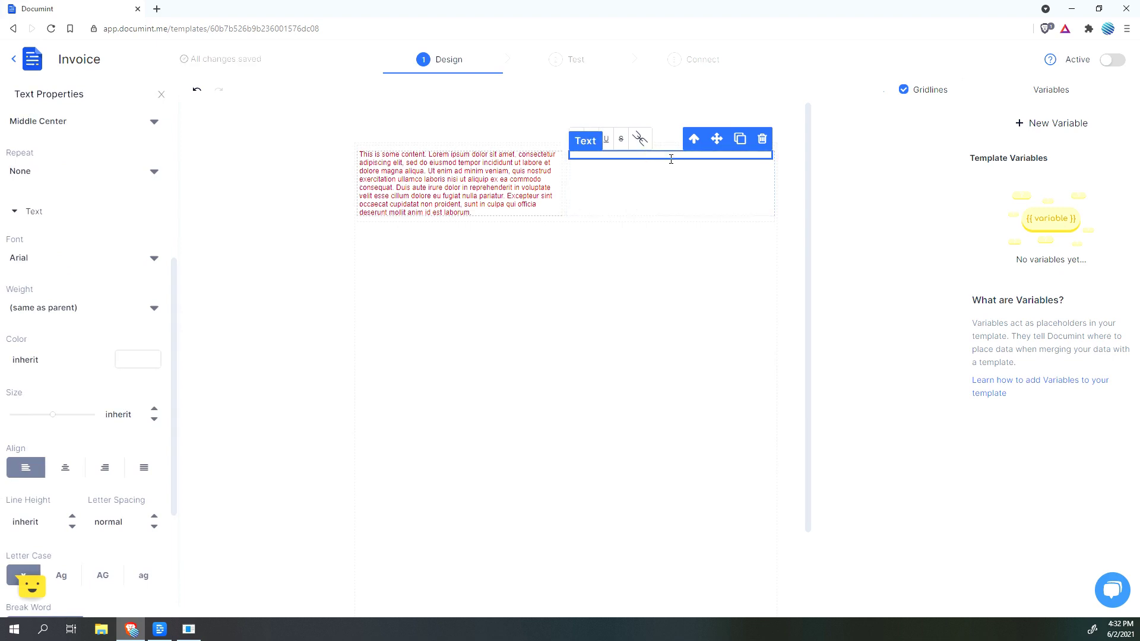
key(ctrl+v)
click(832, 170)
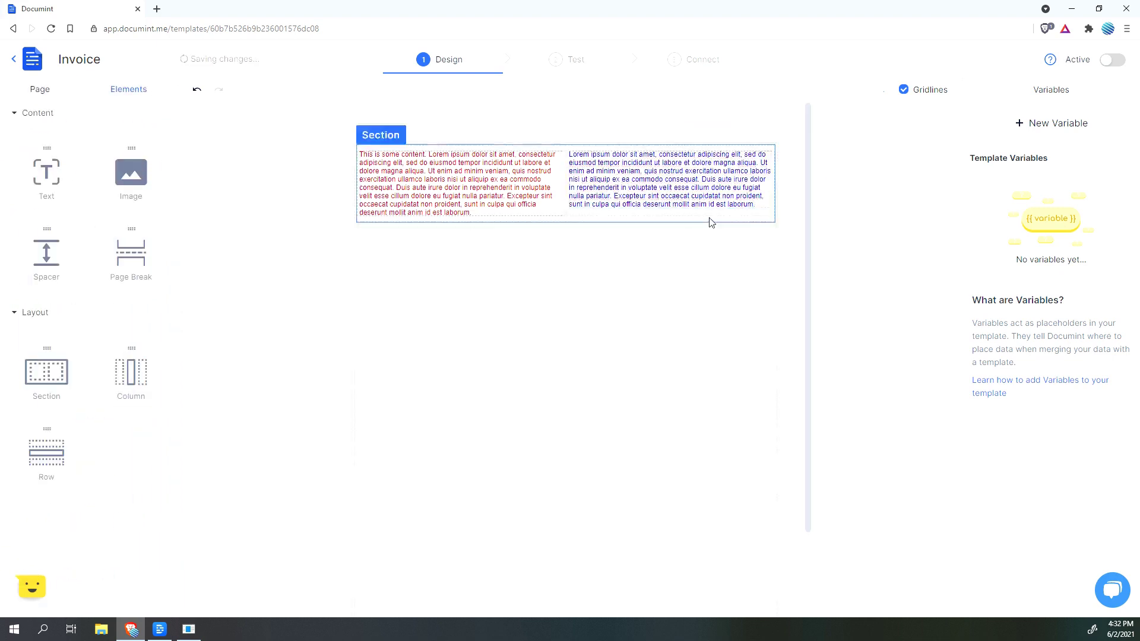
Step: Set the section's text size to 19 px and compare its text settings with those of the red text element
click(665, 223)
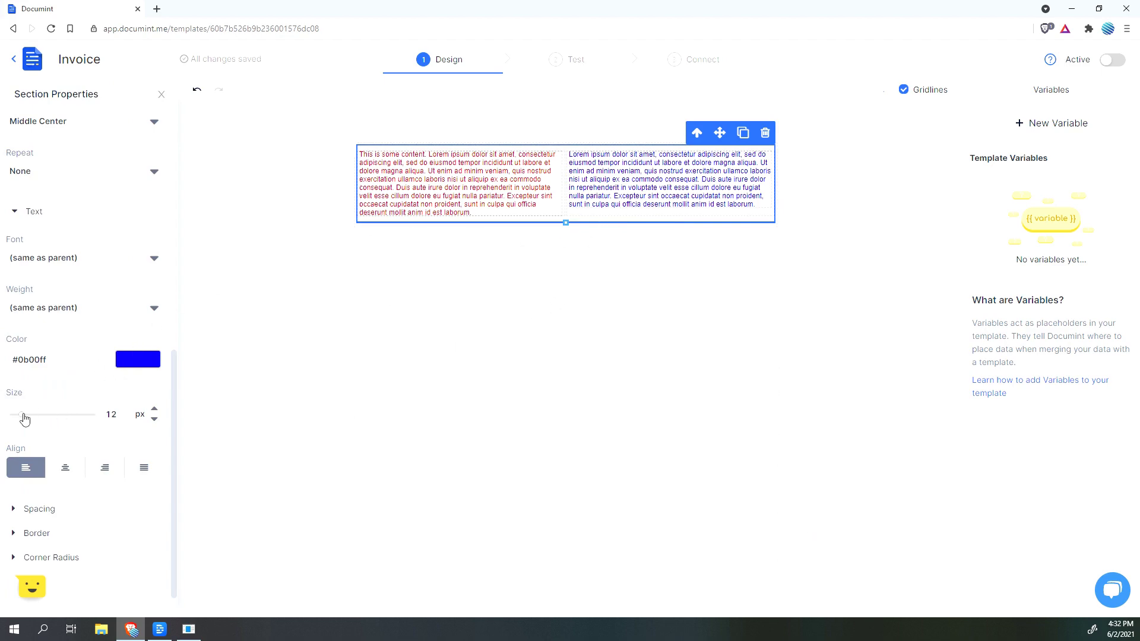
drag(25, 420, 28, 419)
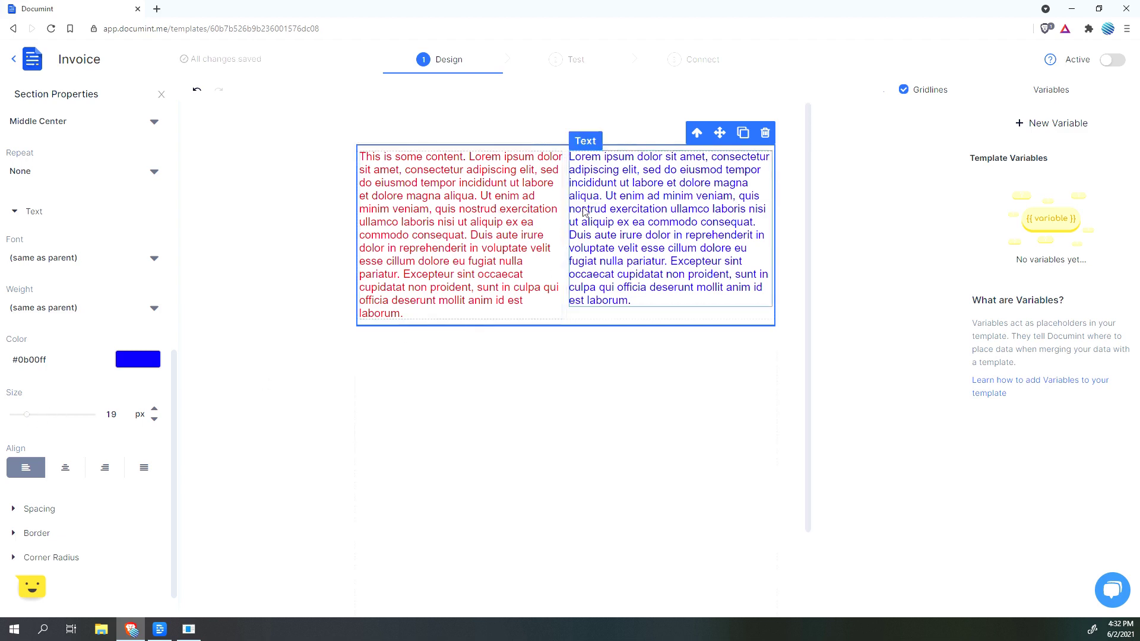
click(511, 277)
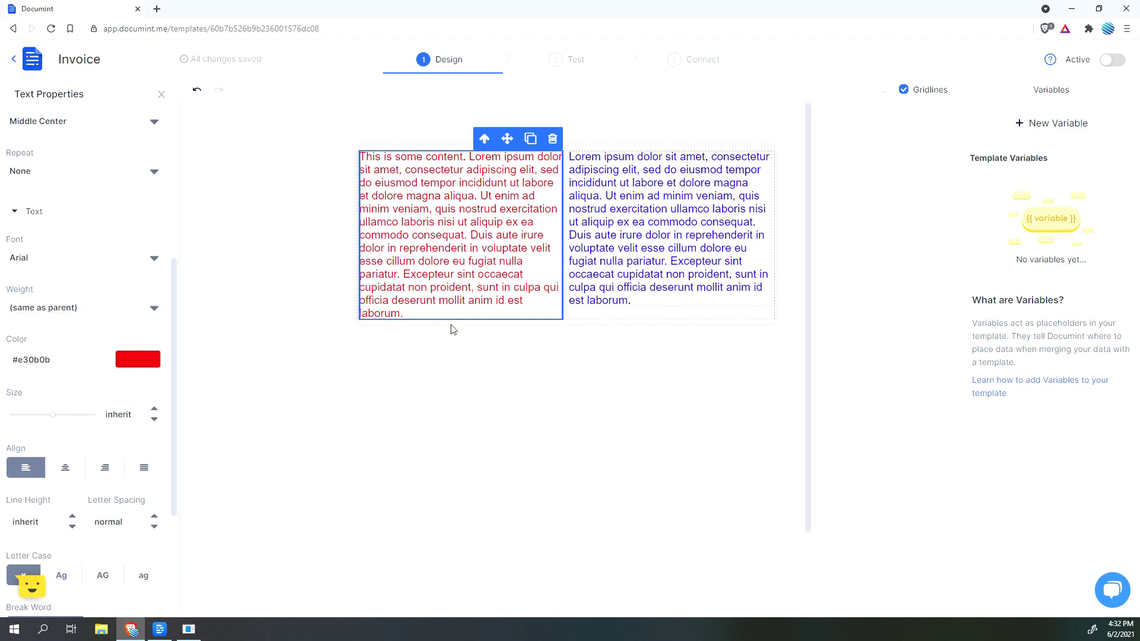
click(574, 325)
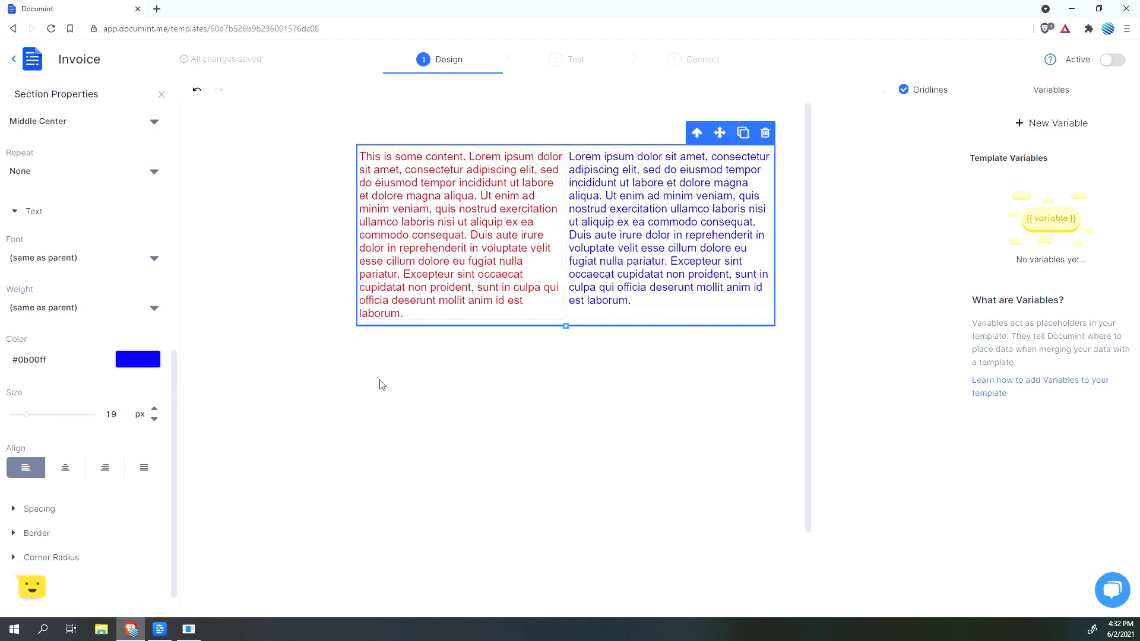
Step: Set the red text element's size to 10 px and compare it with the section's text size
click(442, 288)
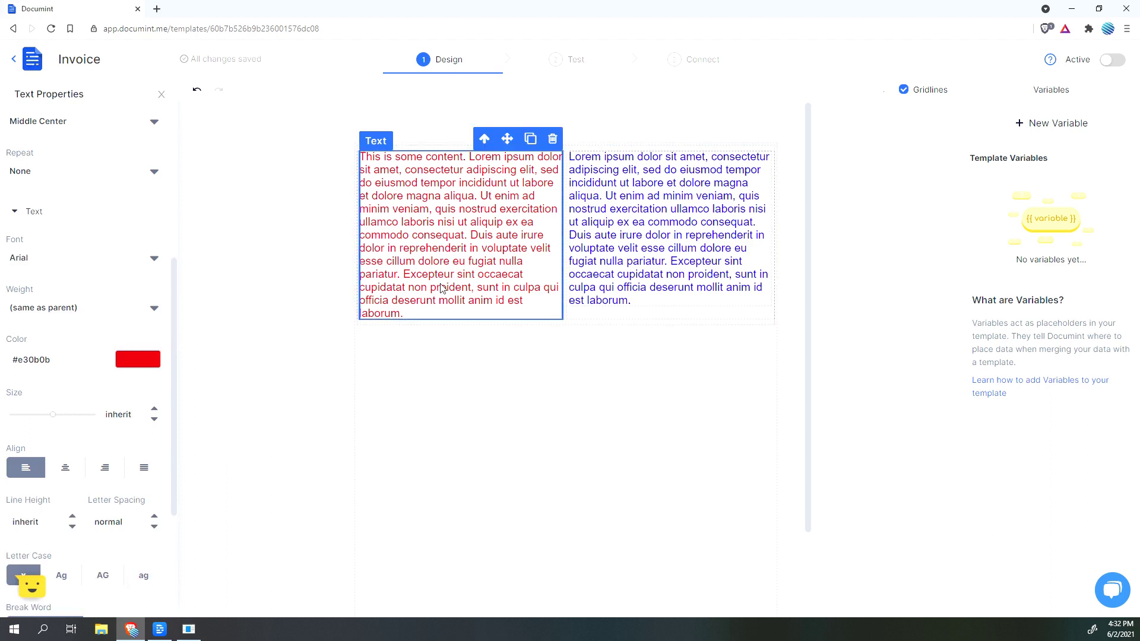
double_click(124, 415)
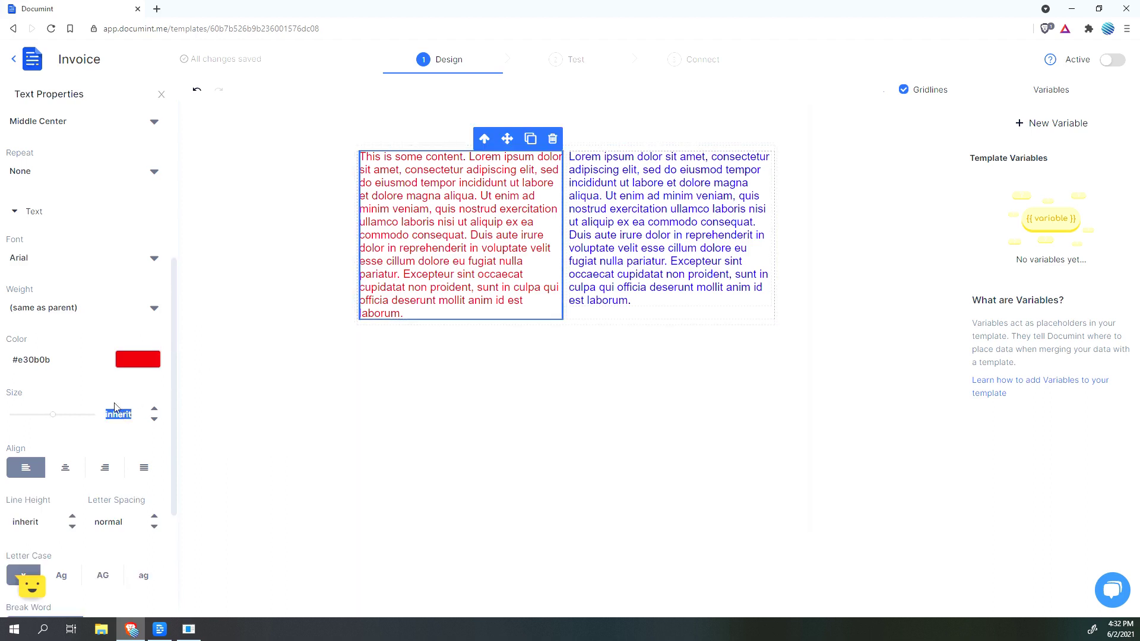
text(10)
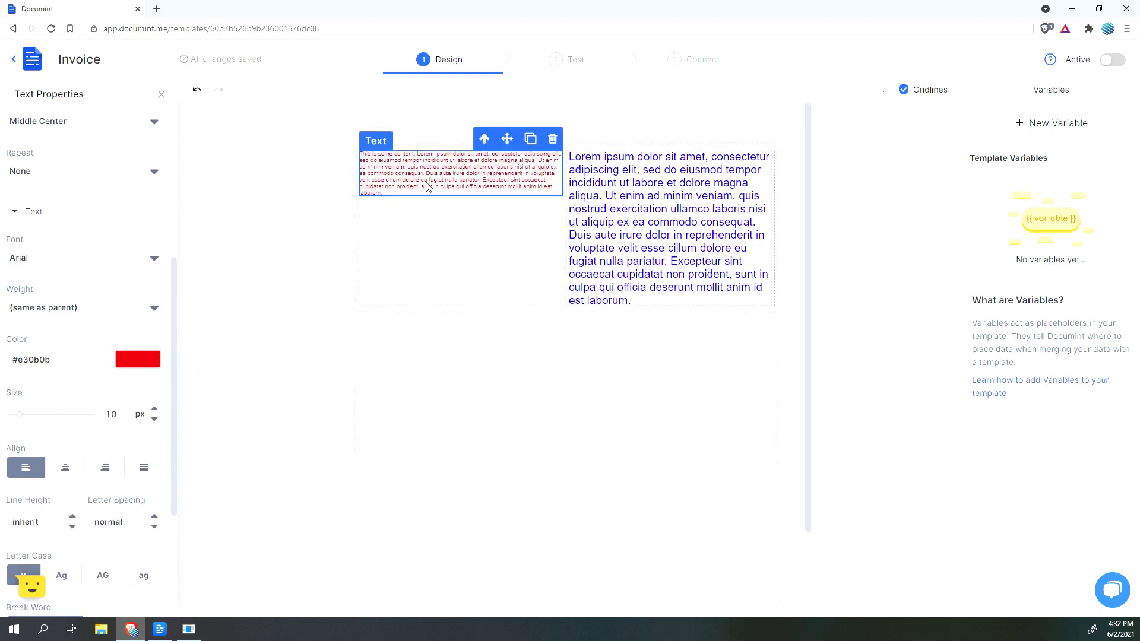
click(537, 311)
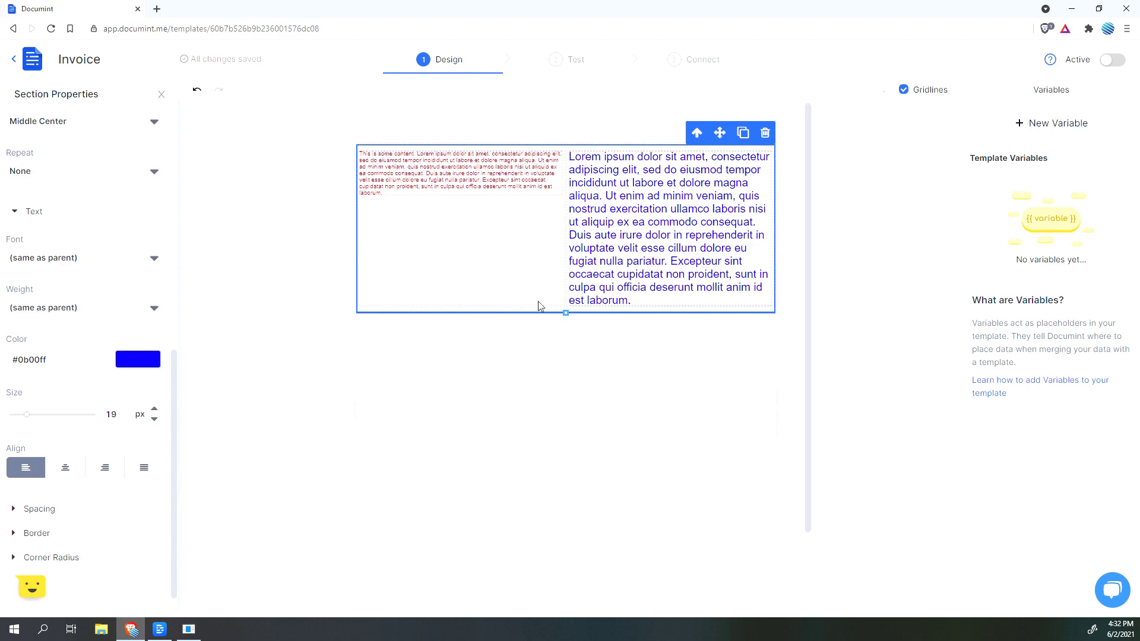
click(478, 181)
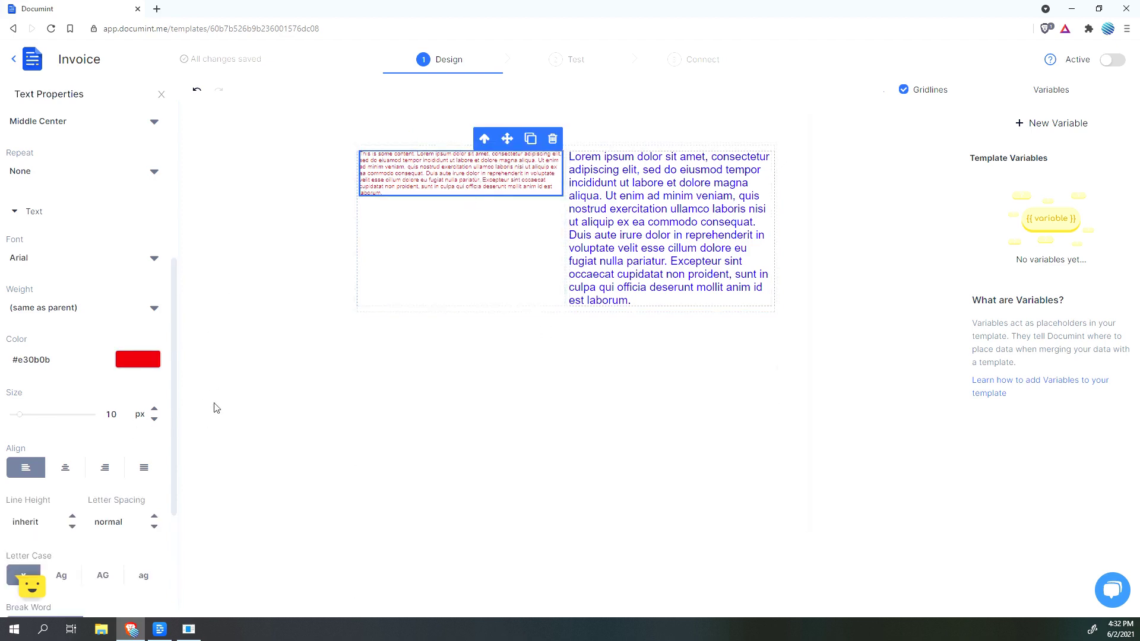
click(295, 244)
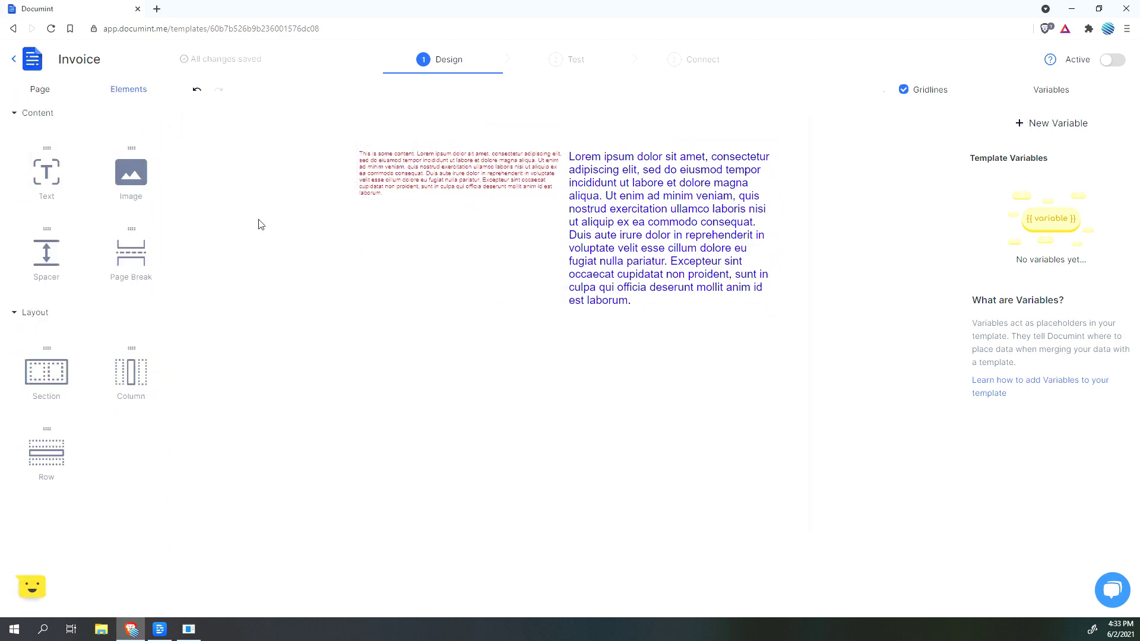
Step: Add an image element below the red text and upload the logo file 7c5198d2a0751fa76c8433dba4a1a12a from Downloads to the image library
drag(133, 187, 463, 218)
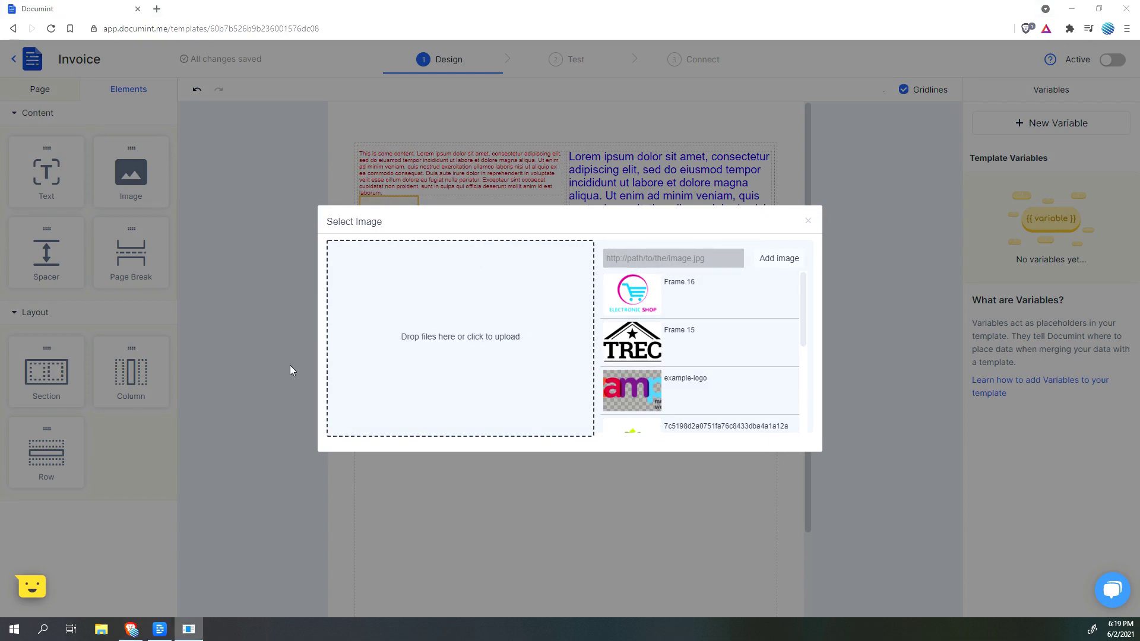
click(469, 326)
drag(281, 12, 488, 87)
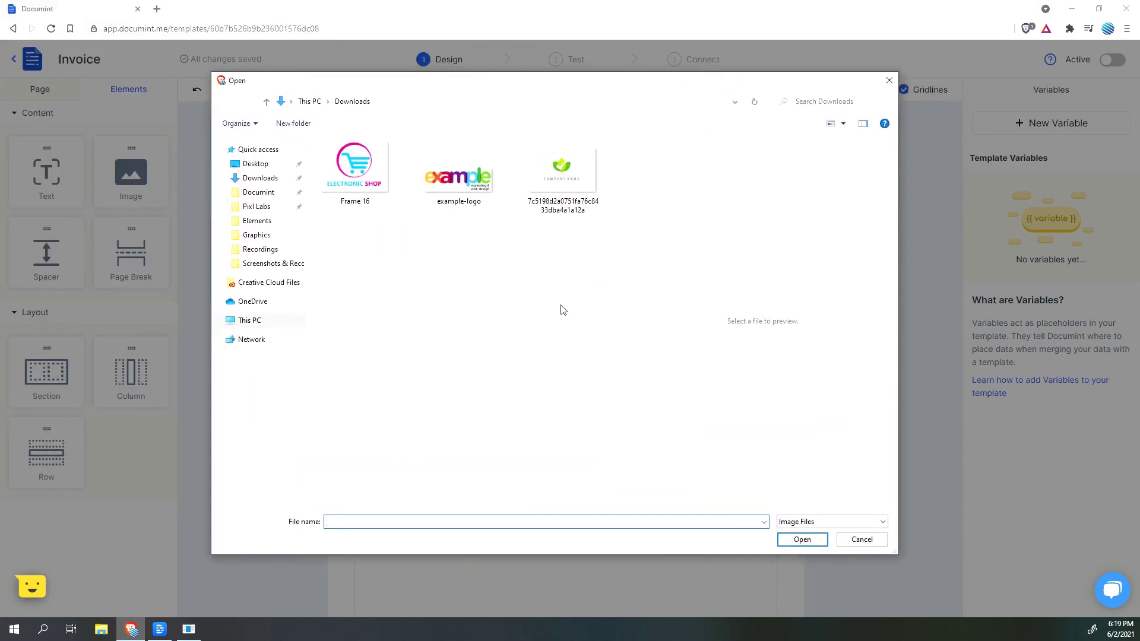
click(567, 187)
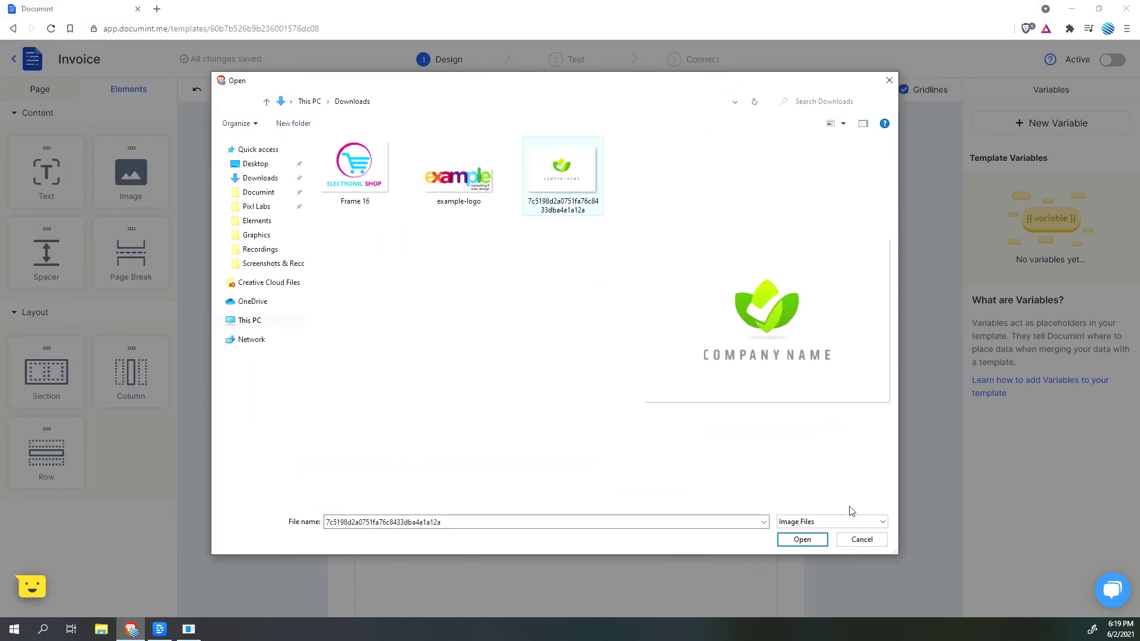
click(802, 540)
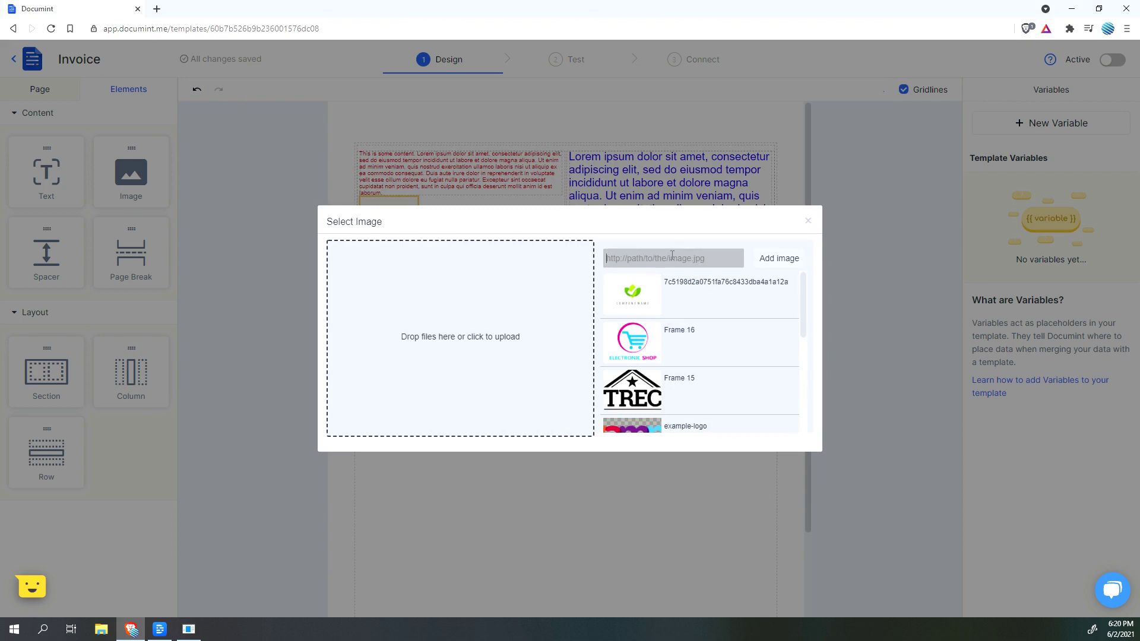
Step: Add a photo to the image library from the copied web address and use it in the image element
key(ctrl+v)
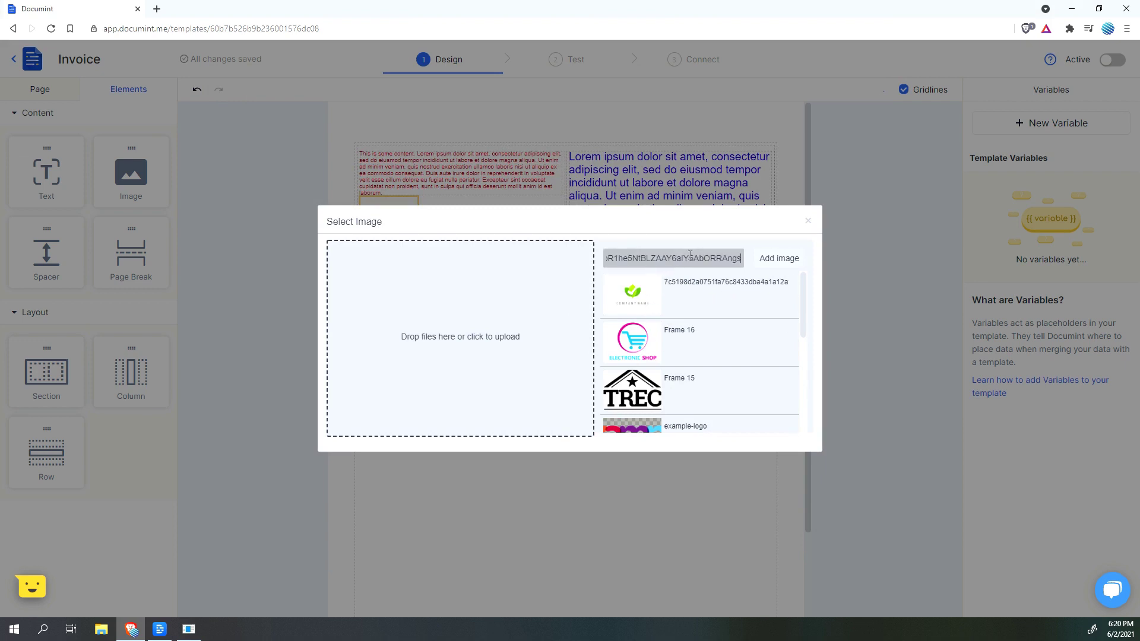
click(772, 259)
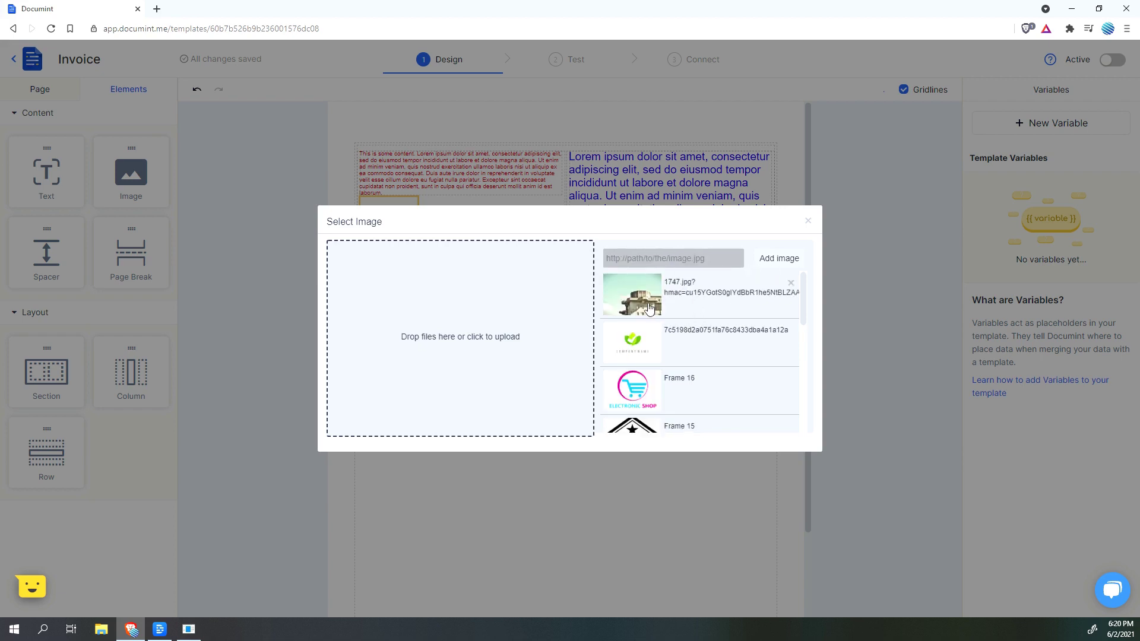
click(633, 295)
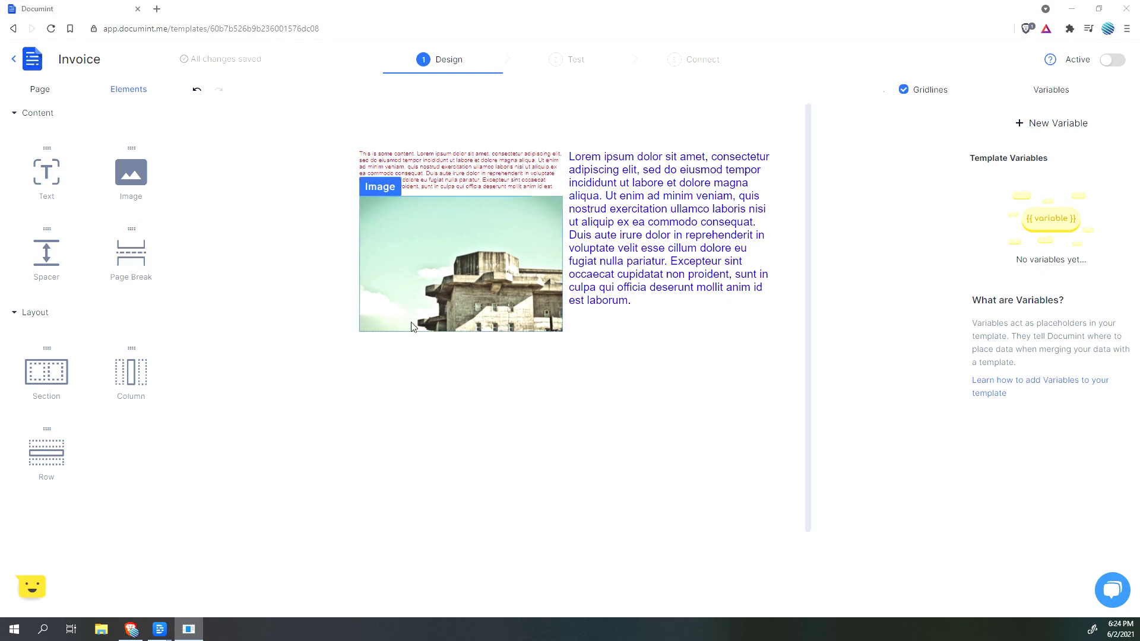
Step: Duplicate the whole section containing the red text, the image and the blue paragraph
click(605, 336)
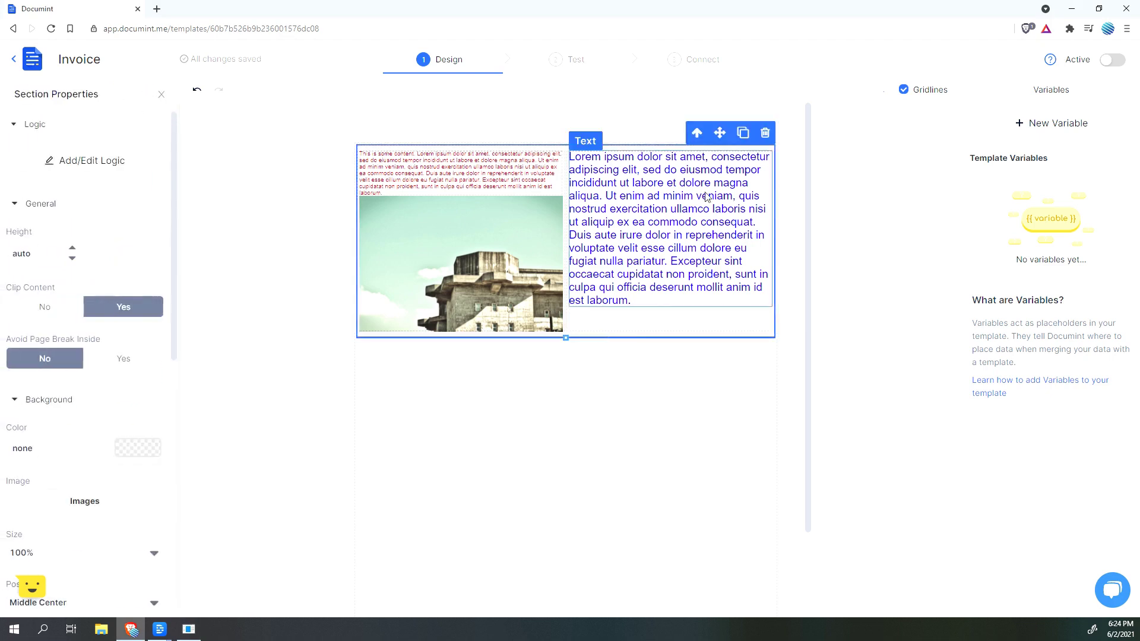
click(743, 133)
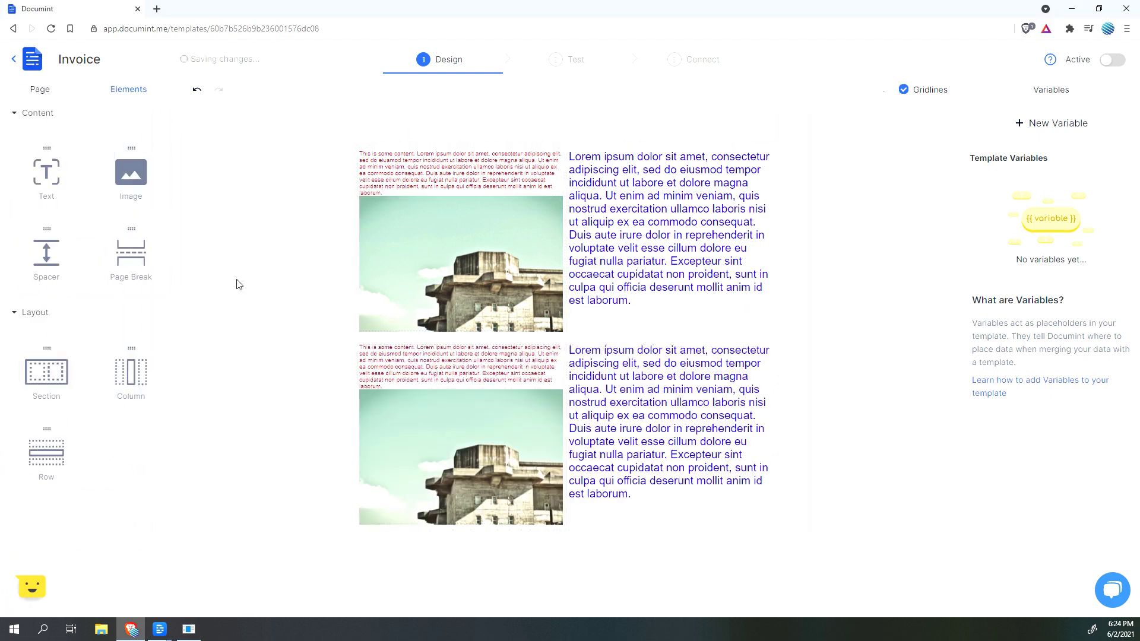
Step: Insert a spacer between the two sections and resize its height to 69
drag(24, 251, 448, 345)
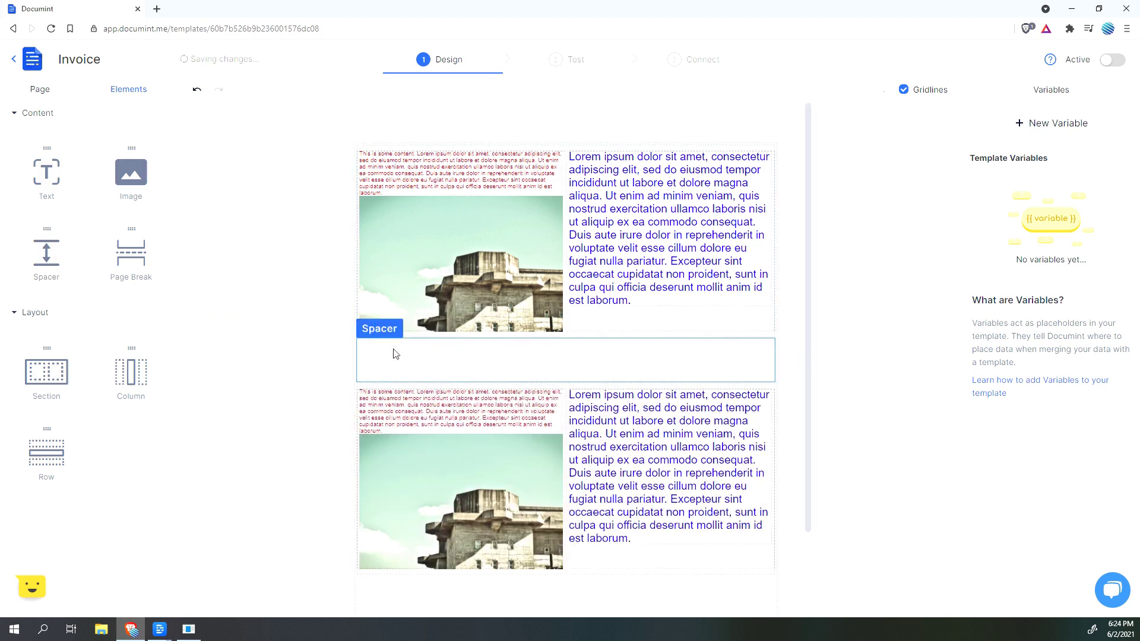
click(546, 344)
drag(573, 380, 549, 381)
click(285, 368)
click(611, 367)
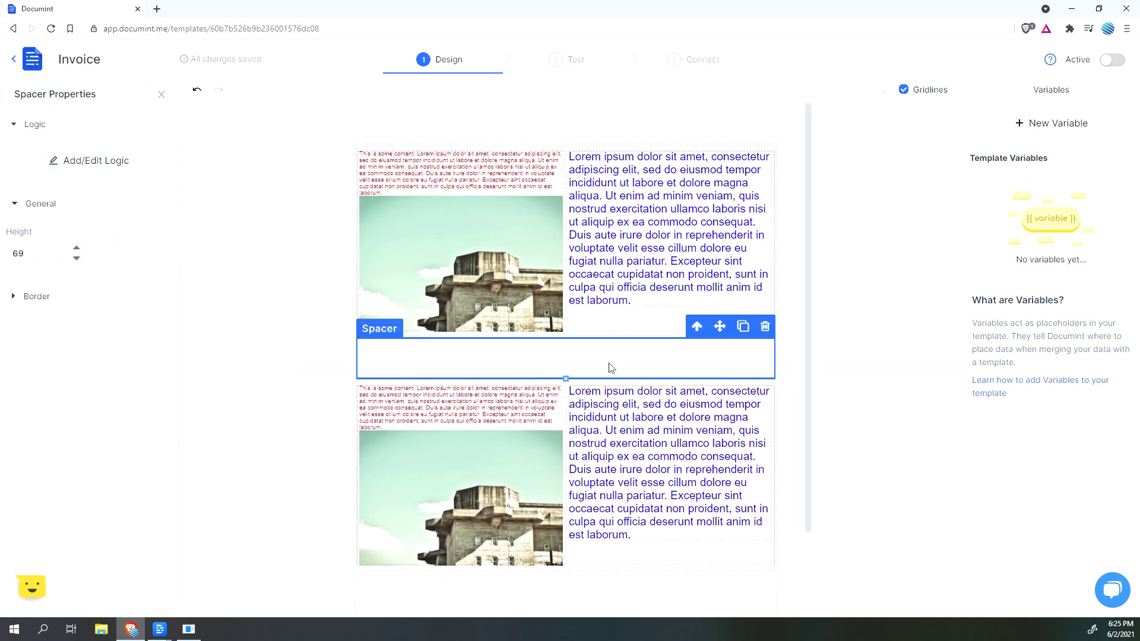
Step: Replace the spacer between the two sections with a page break
click(764, 326)
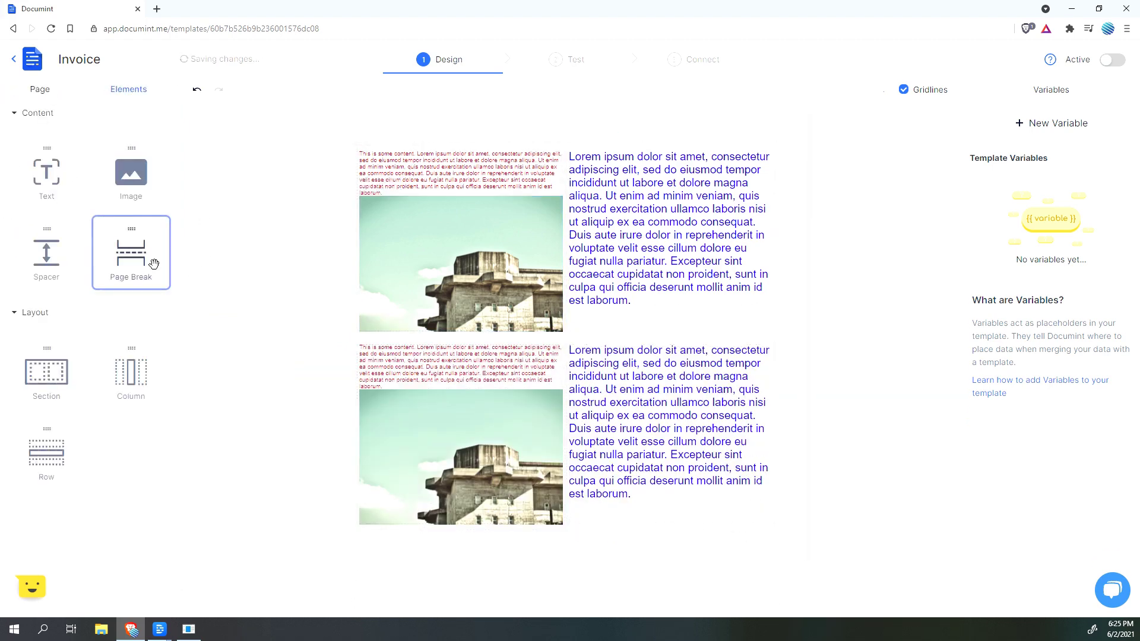
drag(131, 256, 499, 346)
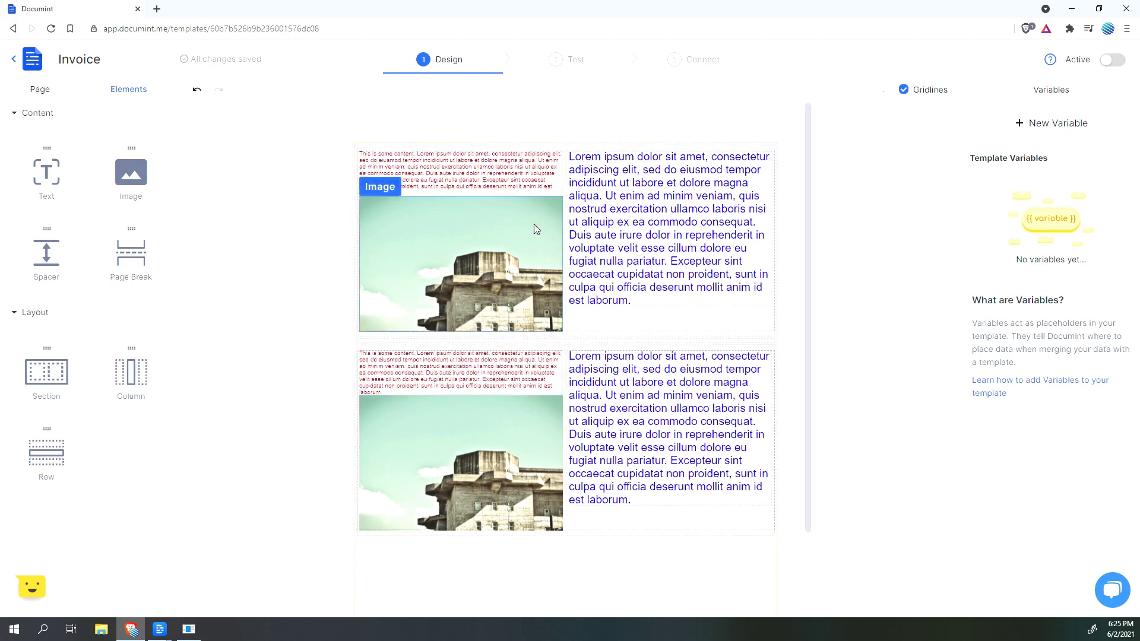
Step: Preview the template in test mode to check the page break across both pages, and return to the design
click(555, 59)
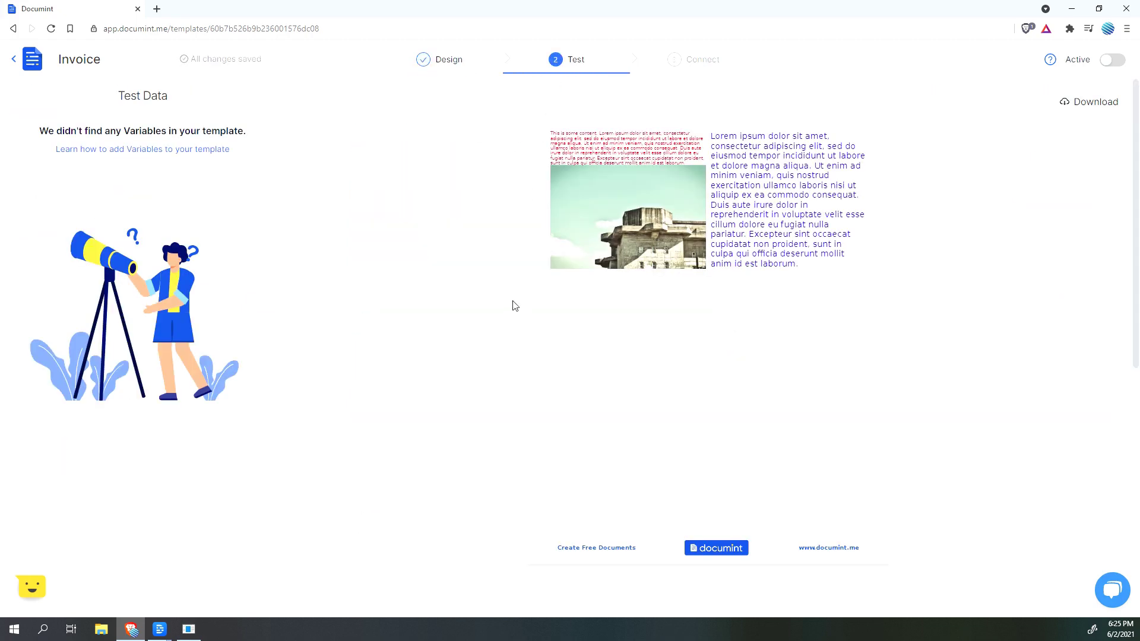
scroll(712, 315, down, 6)
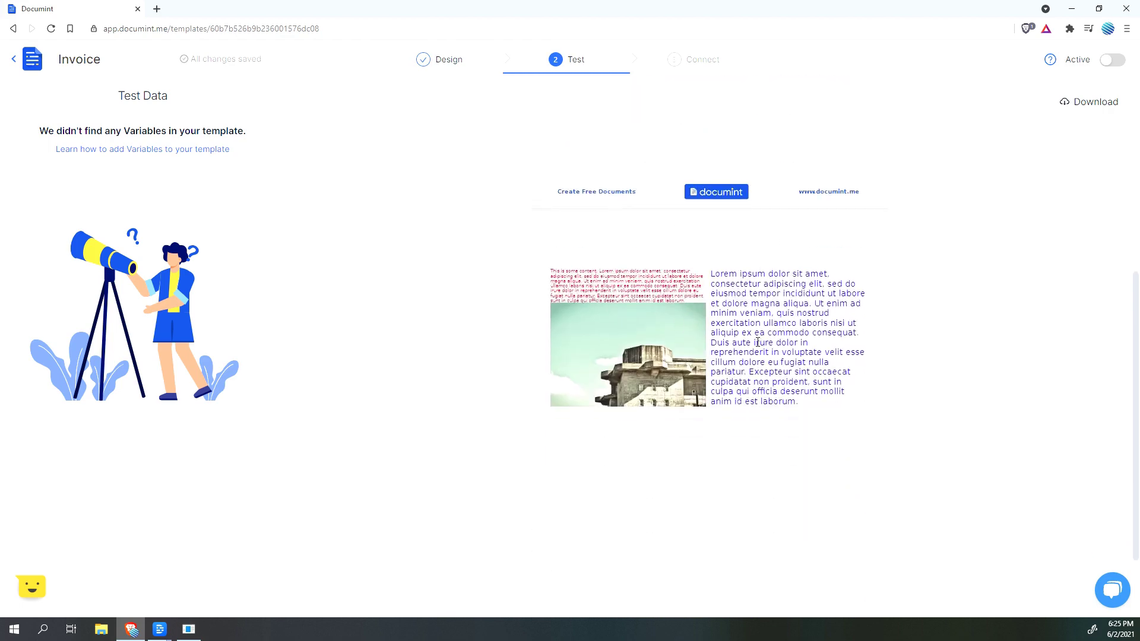
click(443, 67)
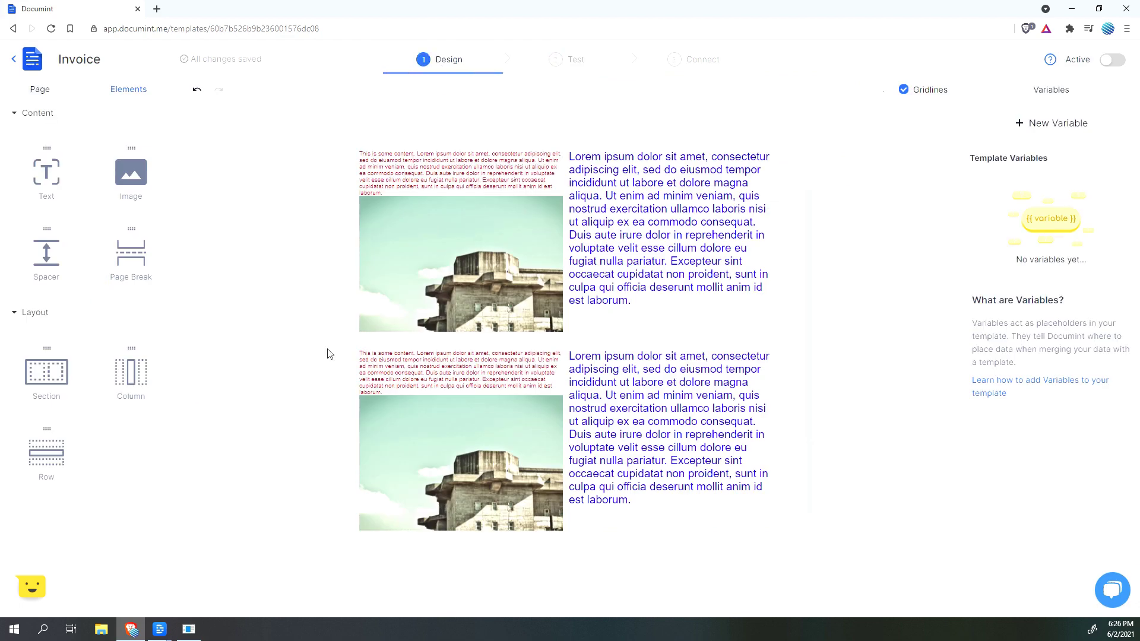